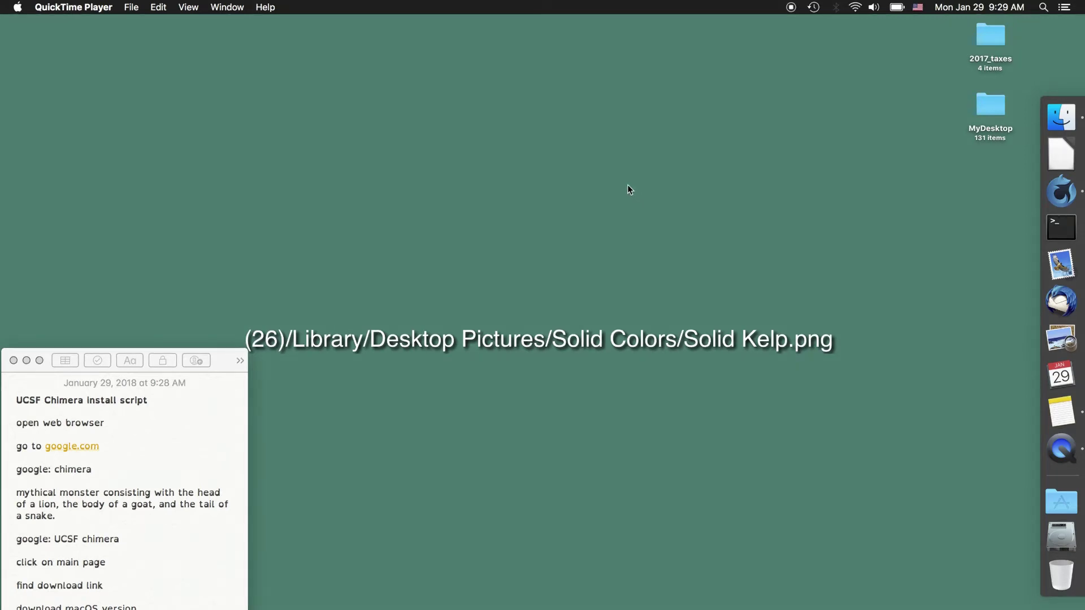
# - Open Waterfox, load google.com and search for 'chimera'
pyautogui.click(1062, 191)
pyautogui.write('google.com')
pyautogui.press('Return')
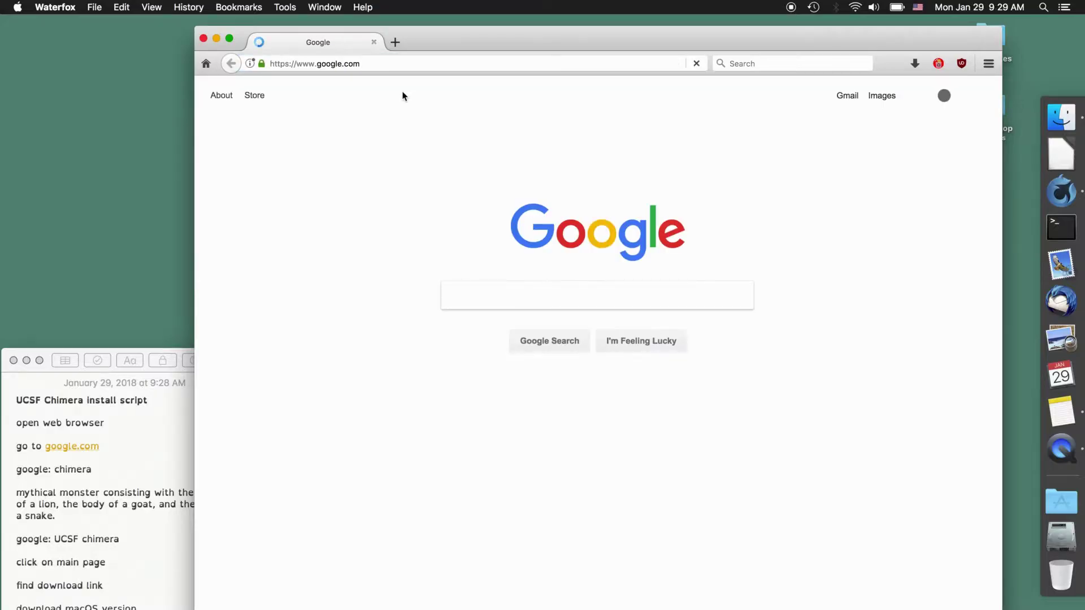
pyautogui.click(507, 298)
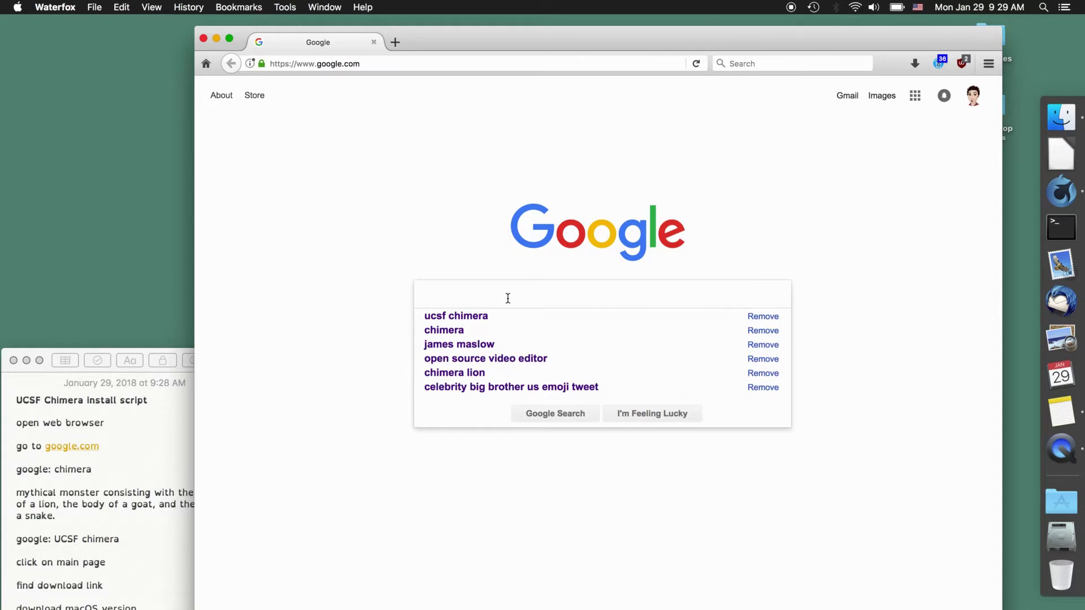
pyautogui.write('chimera')
pyautogui.press('Return')
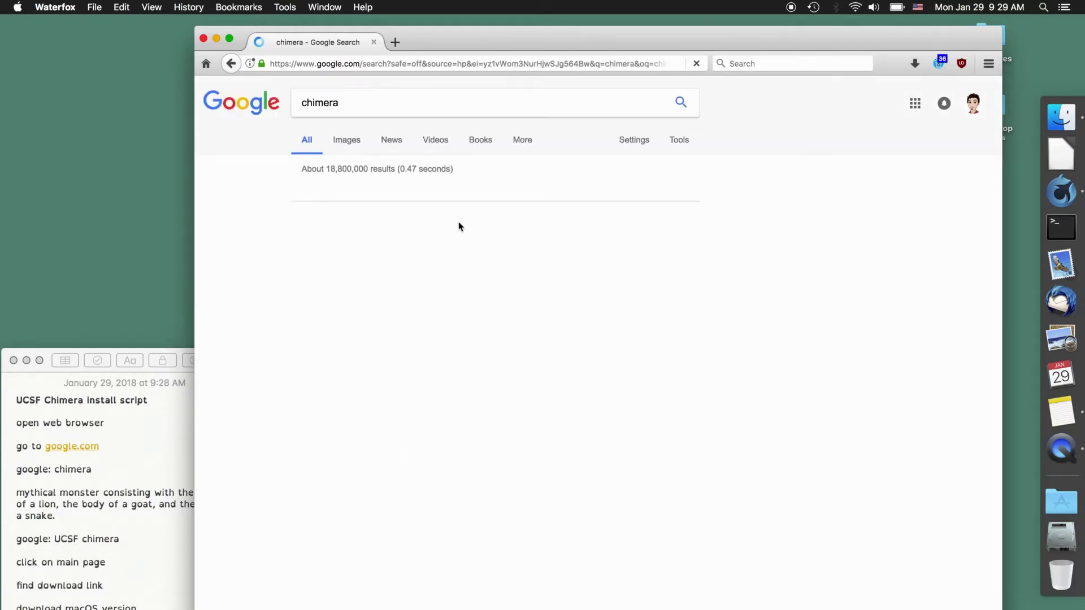
# - Browse chimera image results, enlarge the first picture, then return to the search box
pyautogui.click(356, 144)
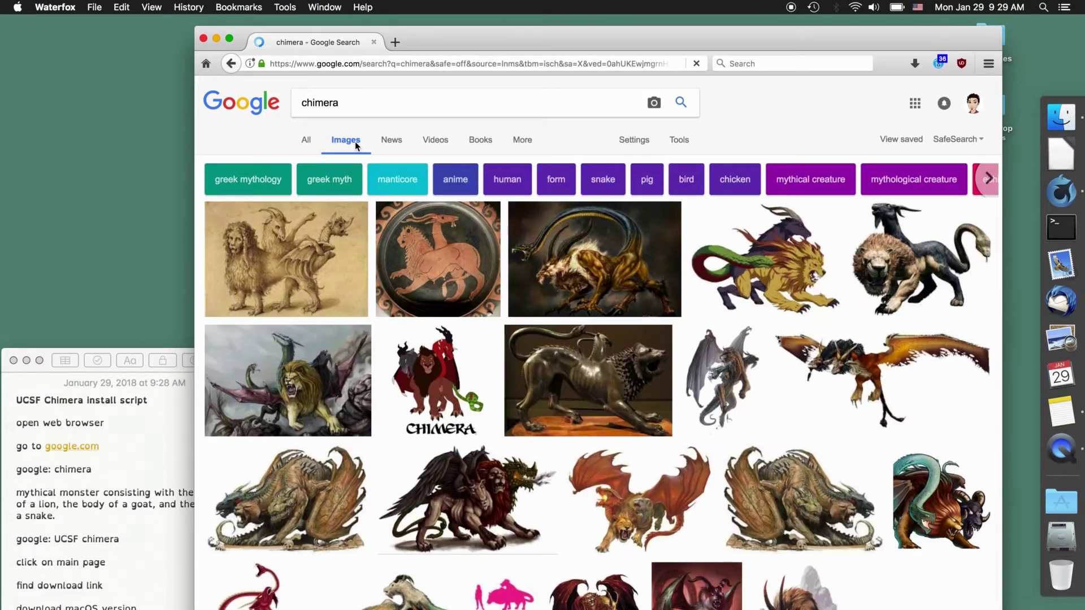
pyautogui.click(309, 236)
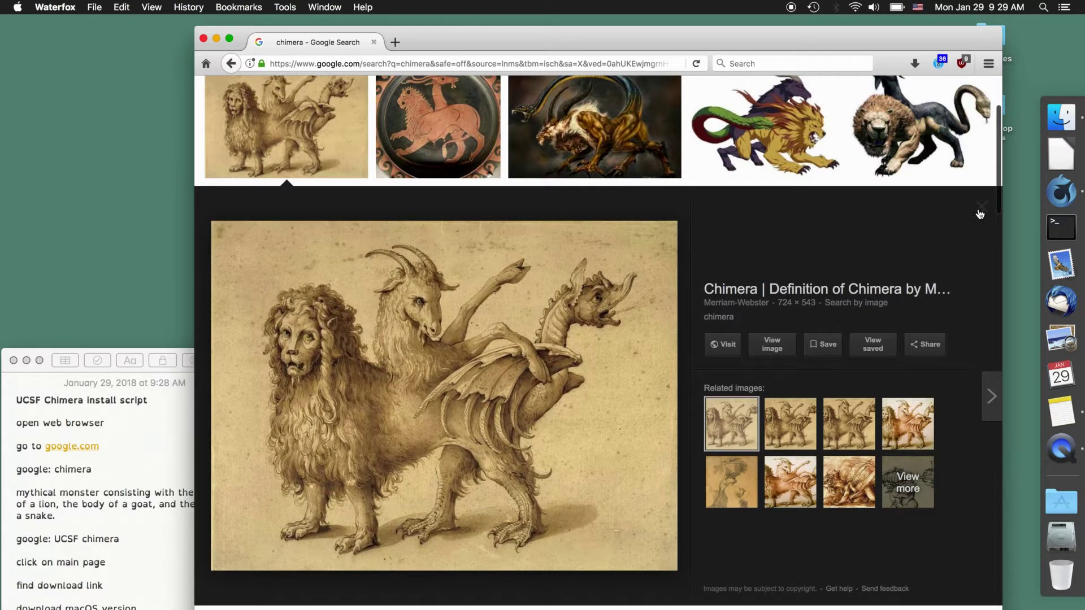
pyautogui.press('super+r')
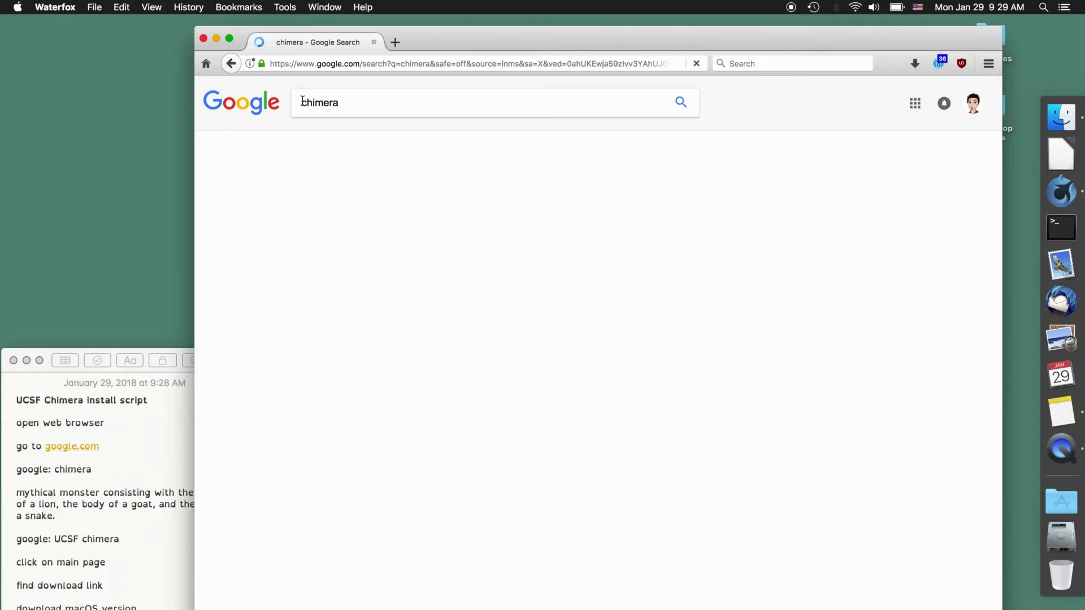
pyautogui.click(302, 102)
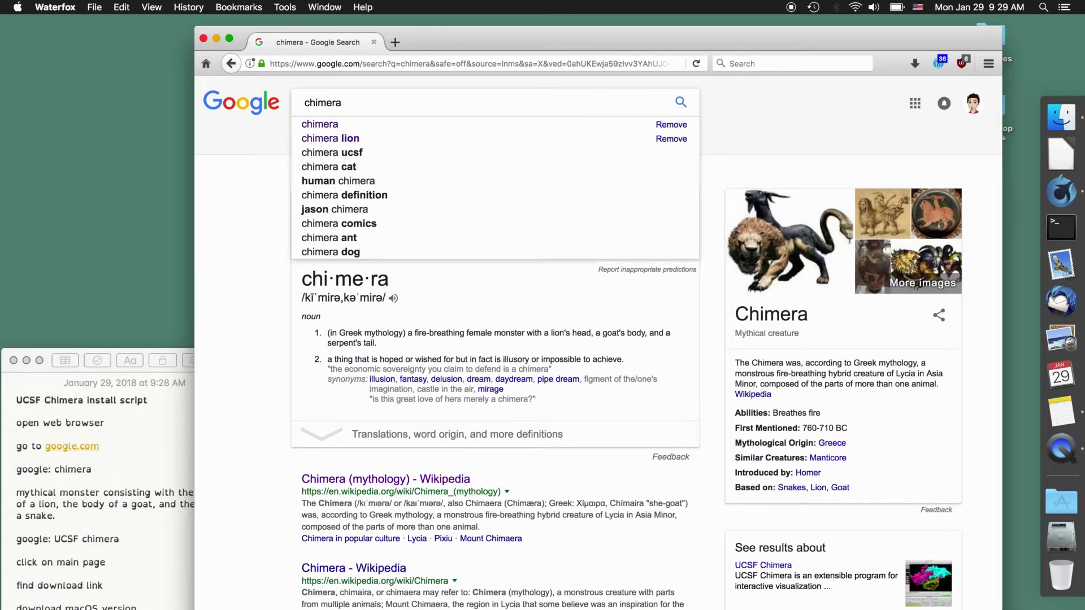
# - Search 'ucsf chimera' and reach the Download page from the UCSF Chimera home page
pyautogui.write('ucsf')
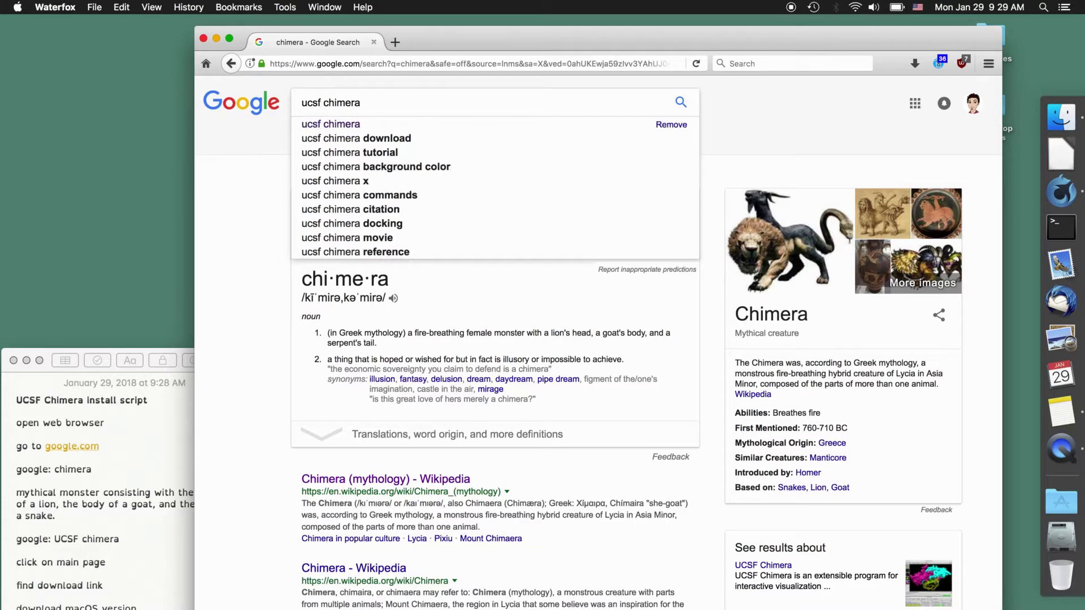
pyautogui.press('Return')
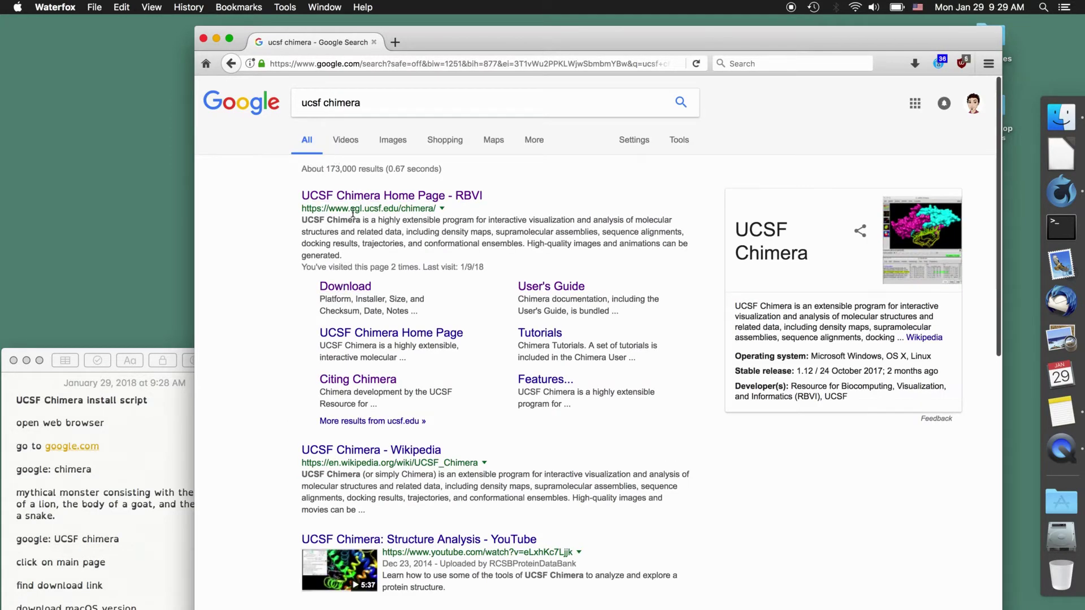
pyautogui.click(365, 195)
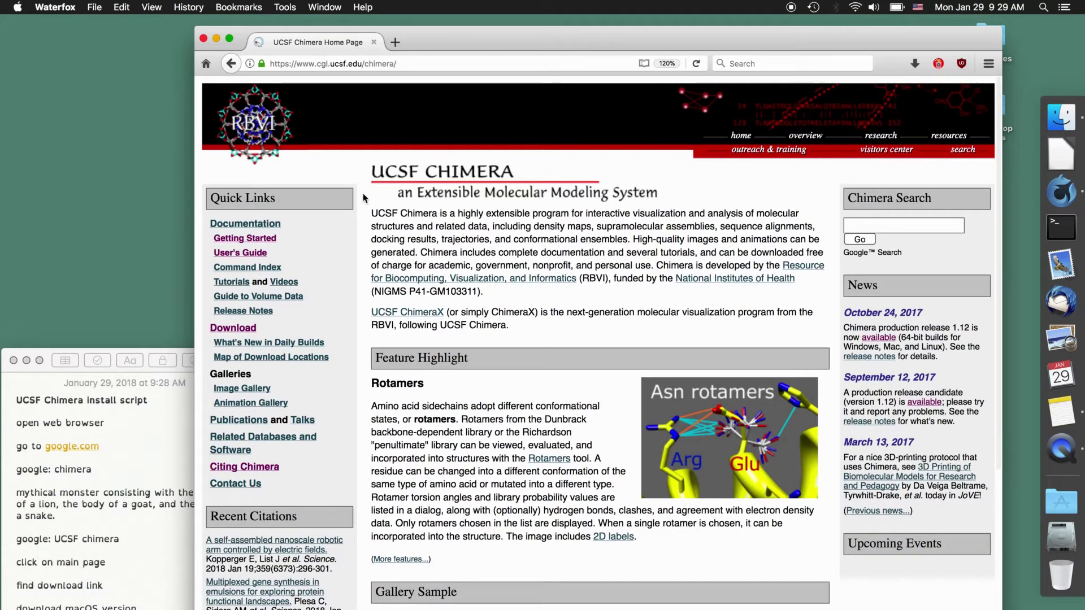
pyautogui.click(229, 330)
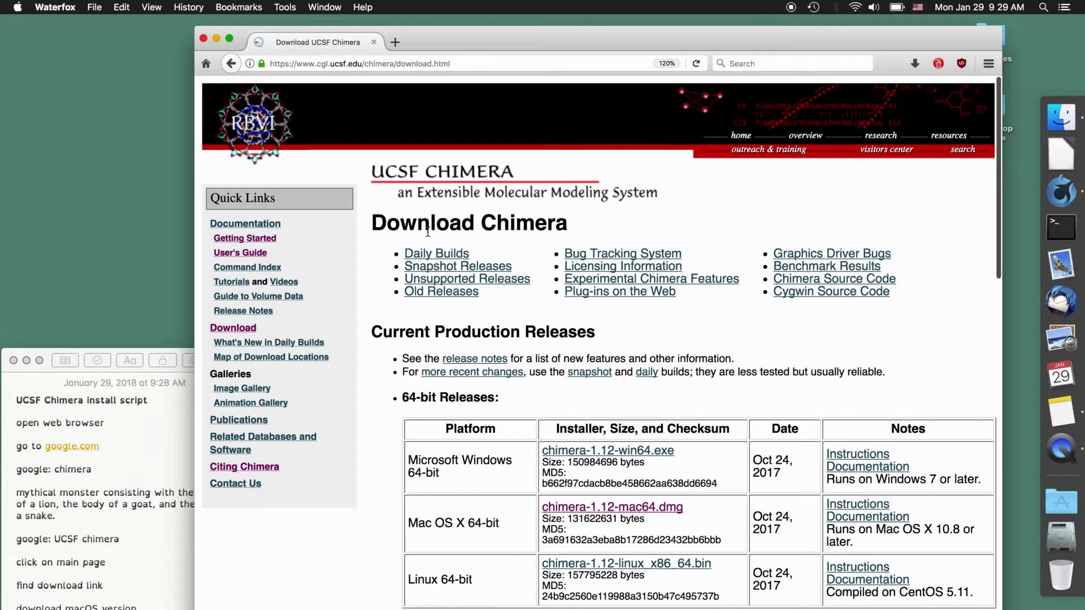
# - Download chimera-1.12-mac64.dmg, accepting the license and saving the file
pyautogui.click(622, 510)
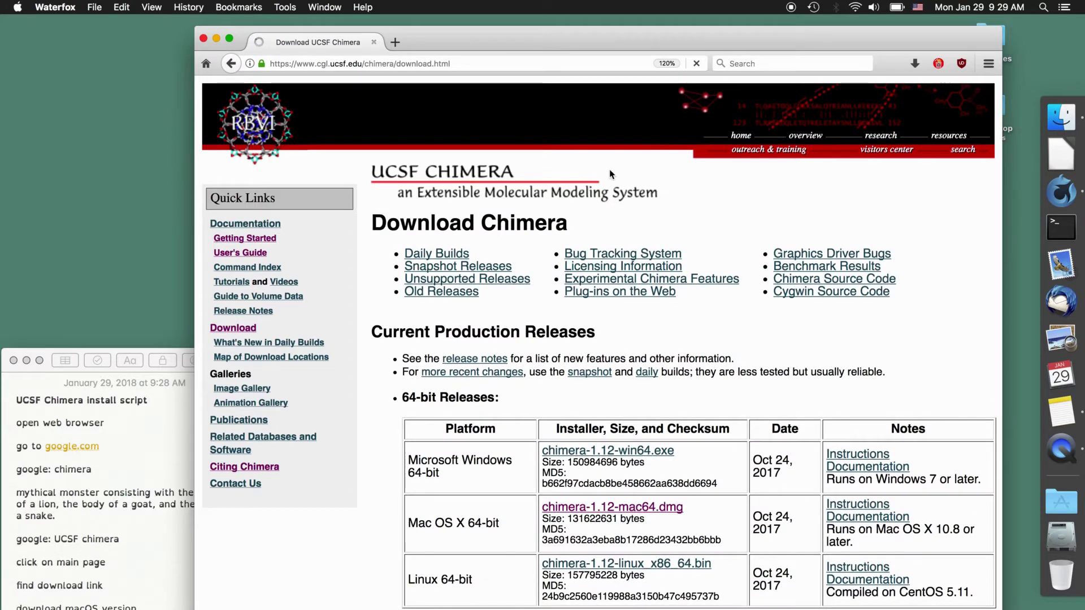
pyautogui.scroll(-10, 513, 160)
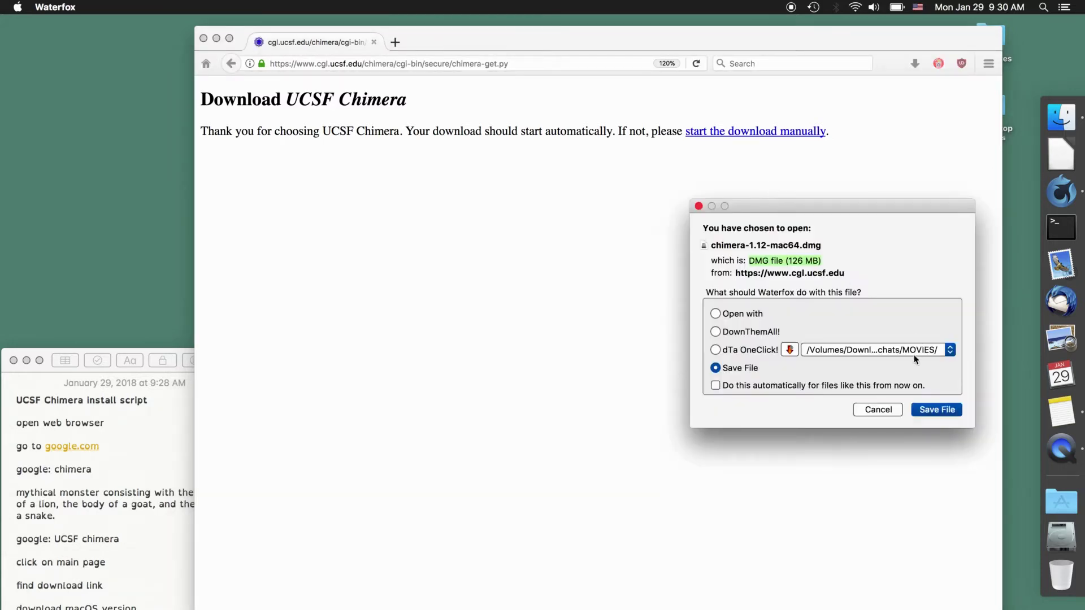
pyautogui.click(934, 410)
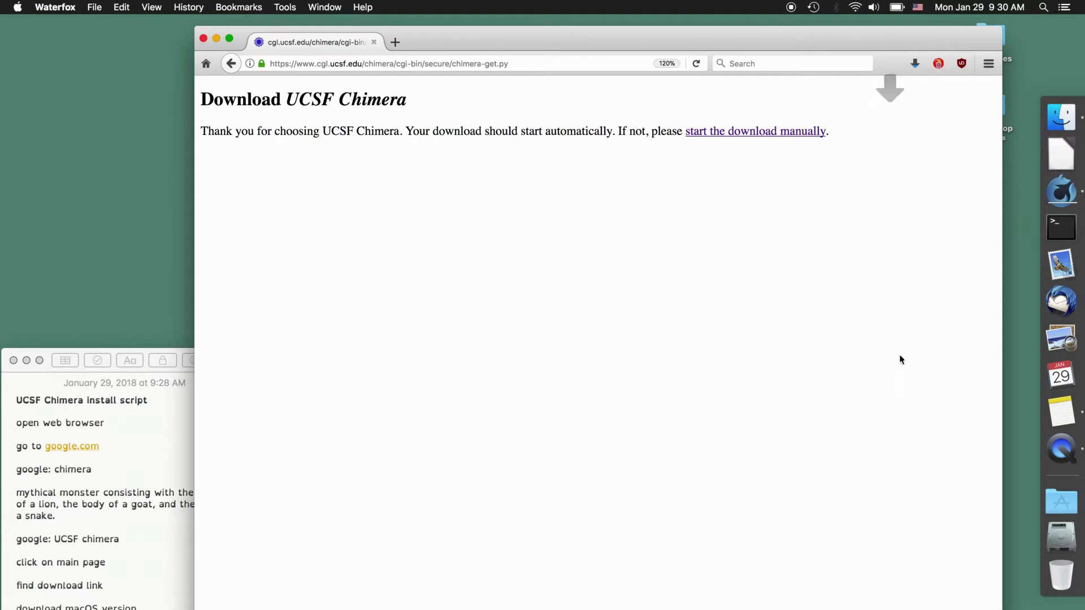
# - Check the chimera-1.12-mac64.dmg download progress, then close the Waterfox window
pyautogui.click(916, 63)
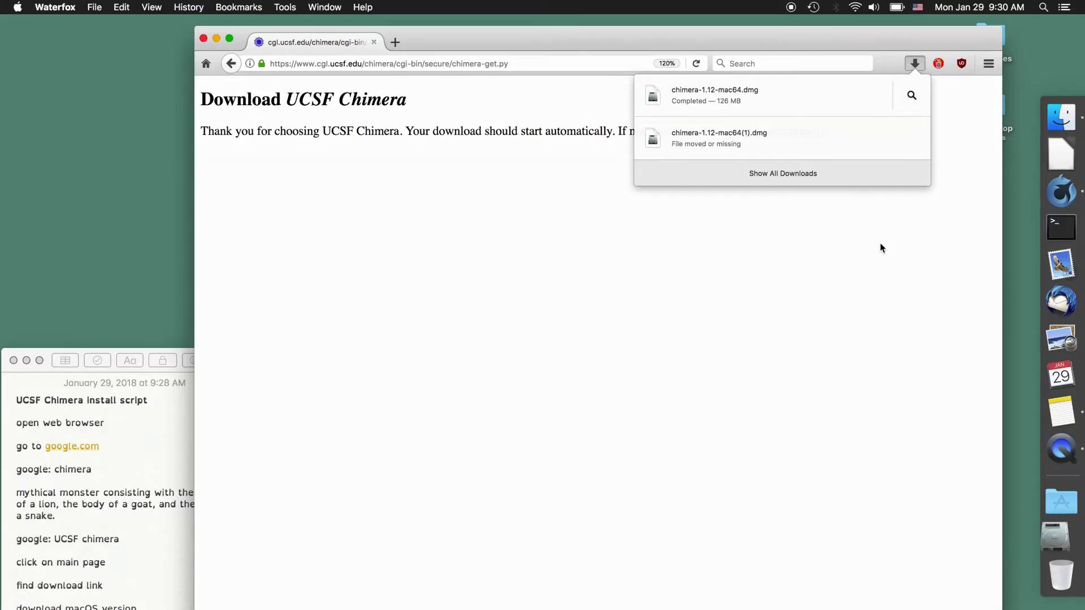
pyautogui.click(880, 243)
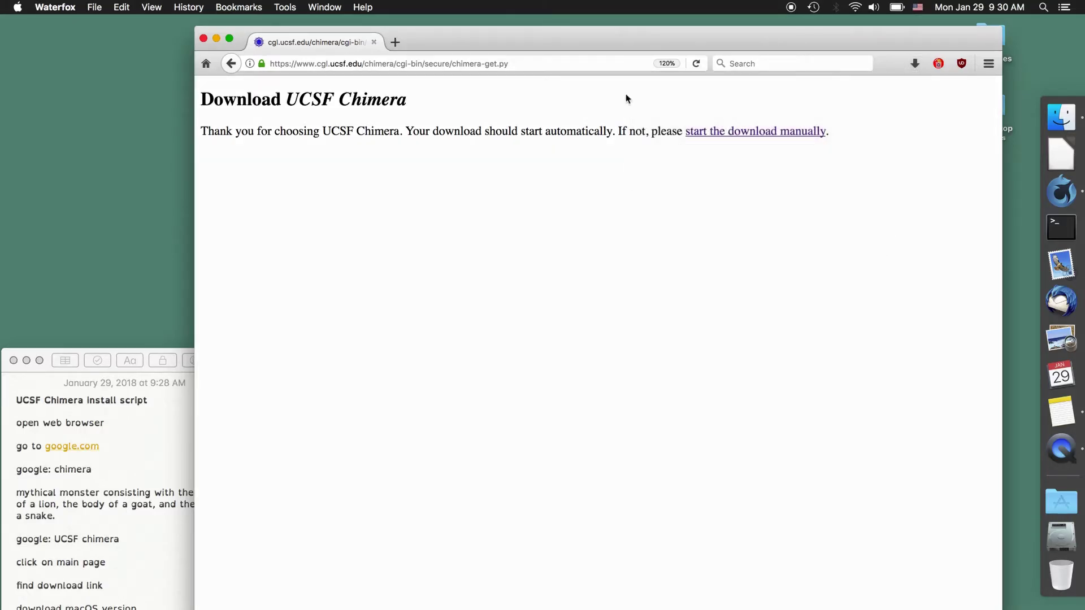
pyautogui.press('super+w')
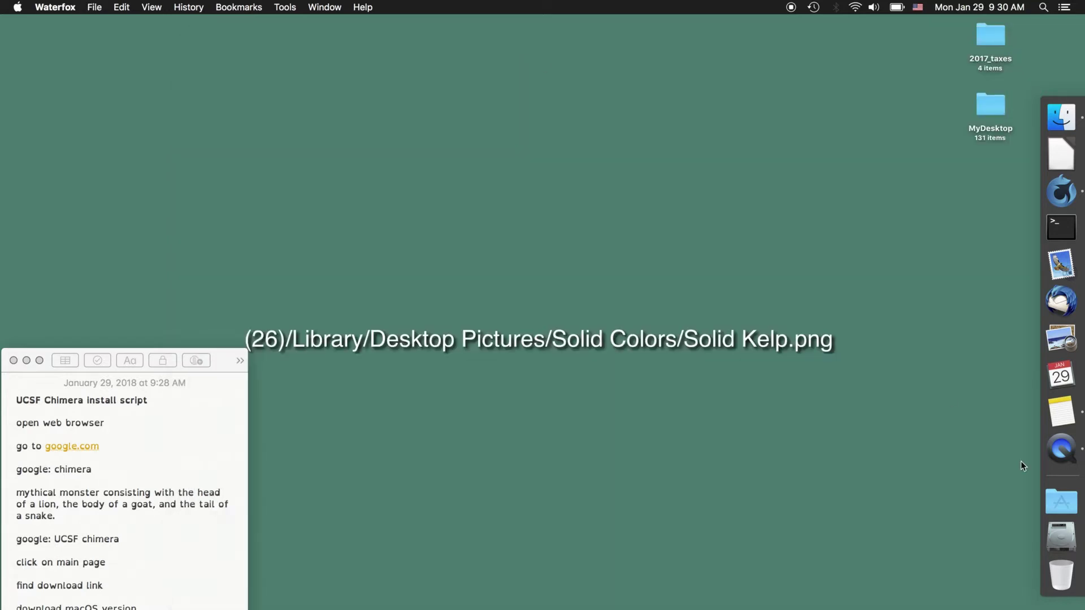
# - Open chimera-1.12-mac64.dmg from the Downloads stack and let it verify and mount
pyautogui.click(1061, 537)
pyautogui.click(387, 182)
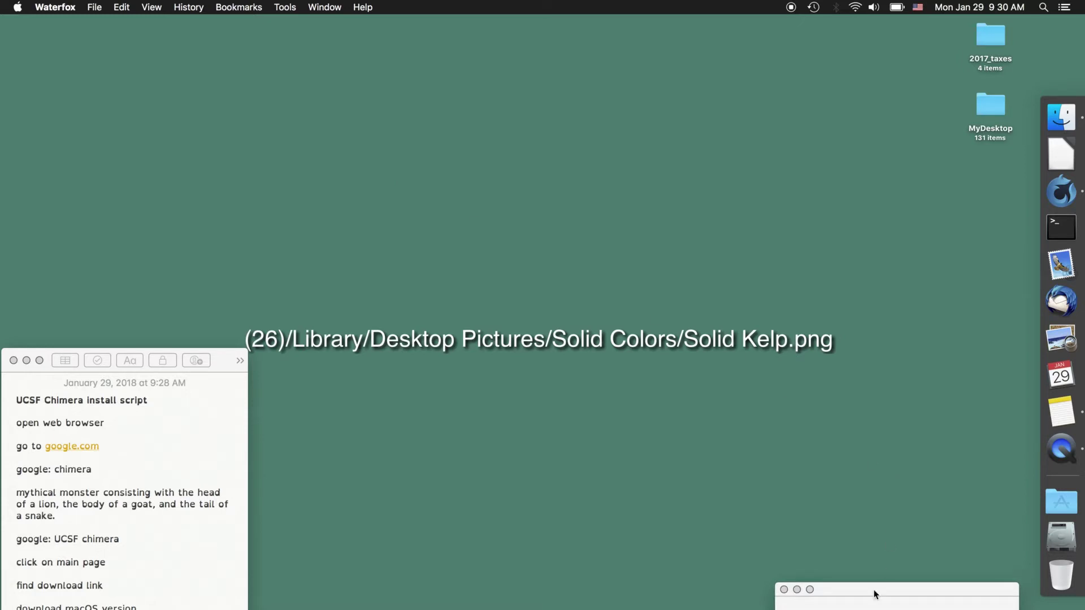
pyautogui.moveTo(864, 590); pyautogui.dragTo(500, 232)
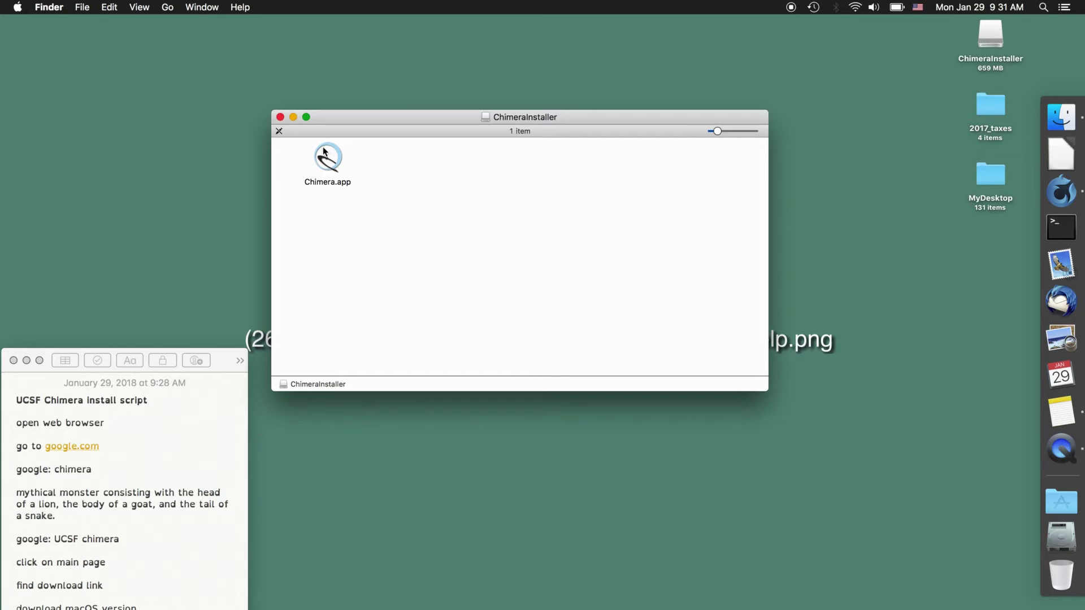
# - Show the installer window's toolbar and sidebar, then drag Chimera.app into Applications
pyautogui.click(128, 4)
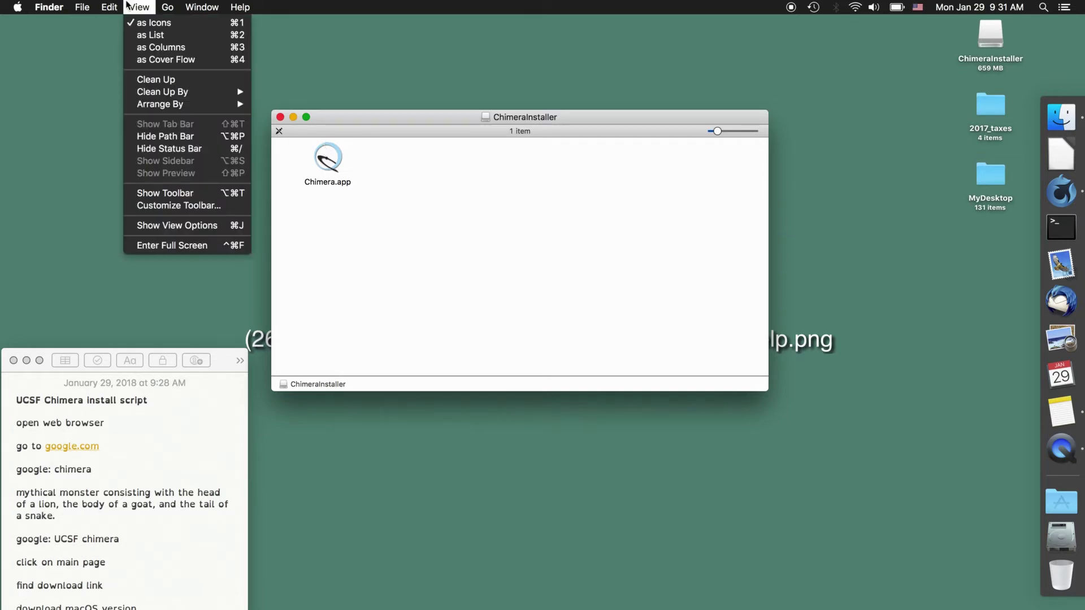
pyautogui.click(229, 194)
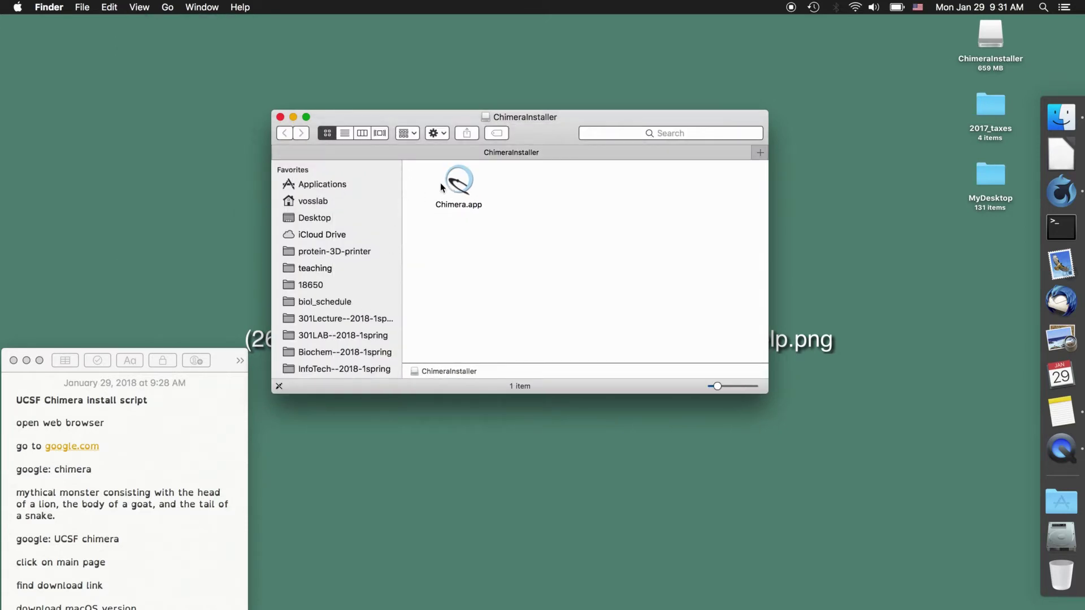
pyautogui.click(461, 186)
pyautogui.moveTo(463, 189); pyautogui.dragTo(1063, 502)
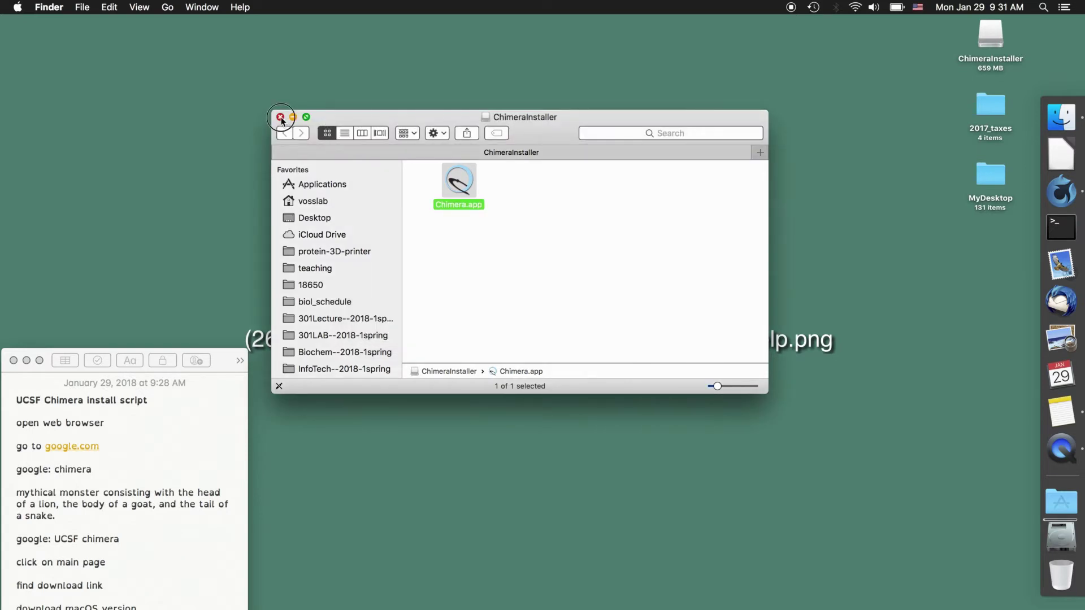
# - Close the installer window and let the Chimera copy finish
pyautogui.click(281, 117)
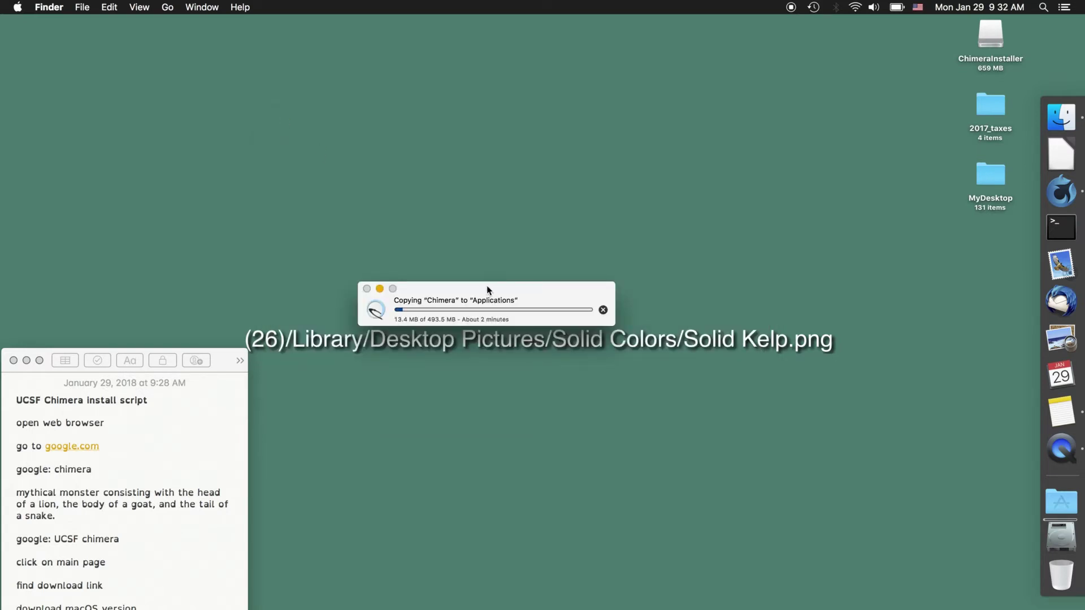
pyautogui.moveTo(492, 294); pyautogui.dragTo(527, 231)
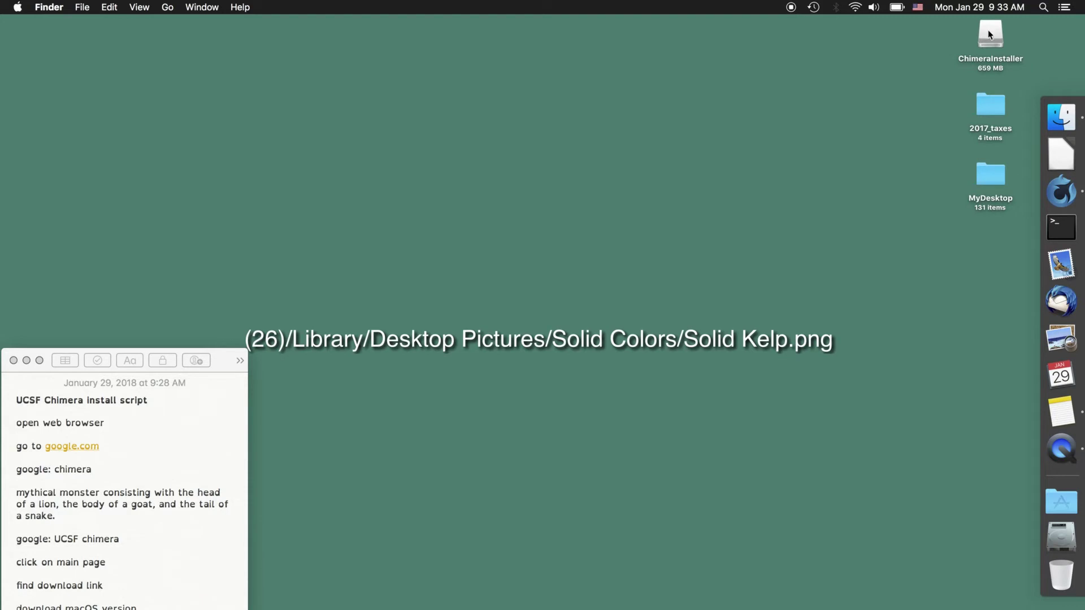
pyautogui.click(1061, 120)
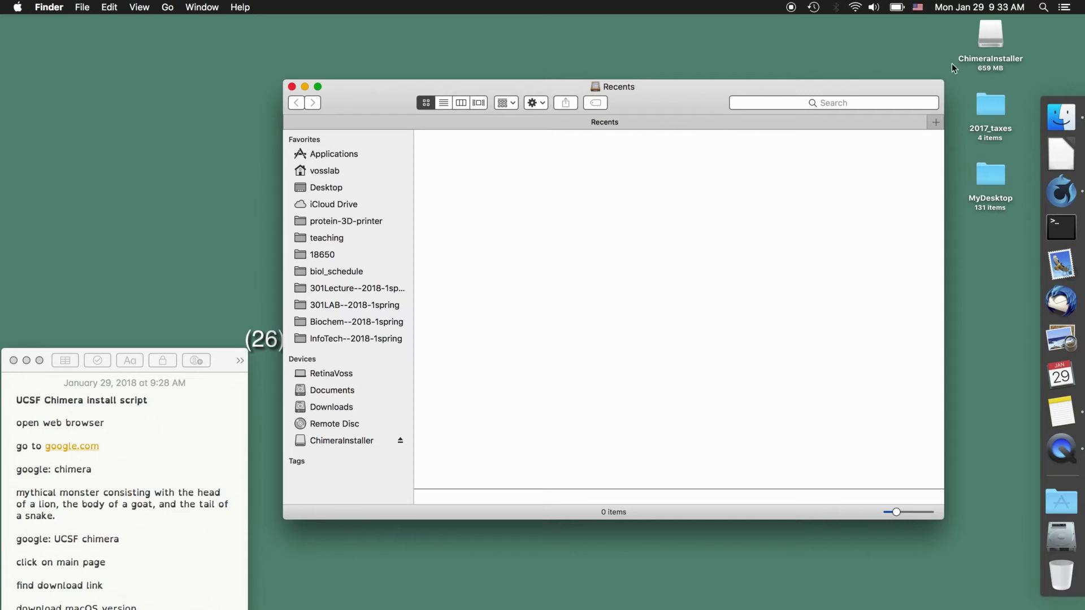
# - Eject the ChimeraInstaller volume and close the Recents window
pyautogui.moveTo(989, 31); pyautogui.dragTo(1059, 581)
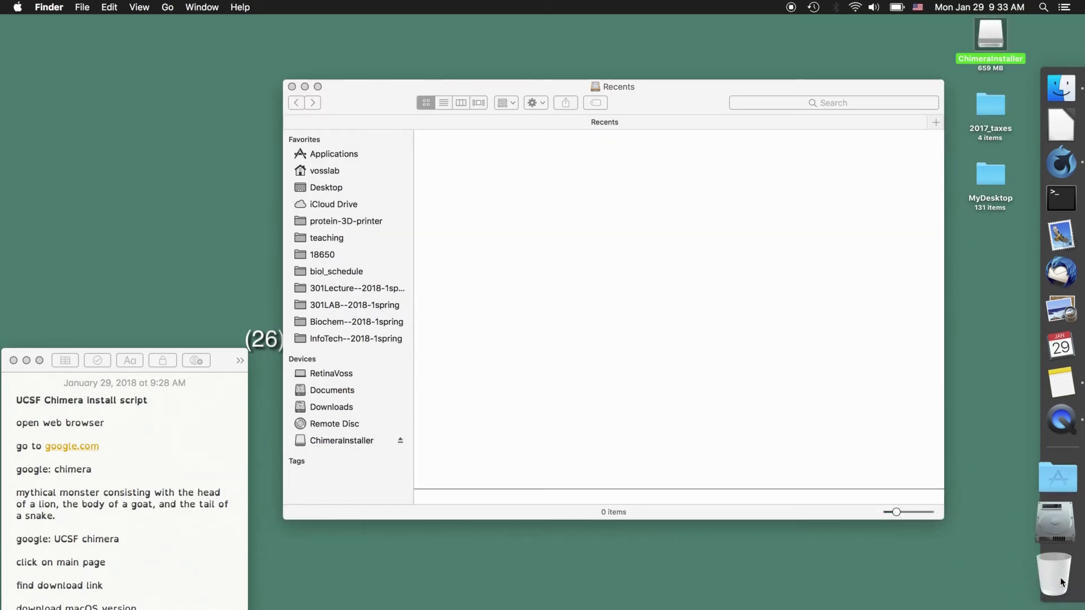
pyautogui.click(371, 113)
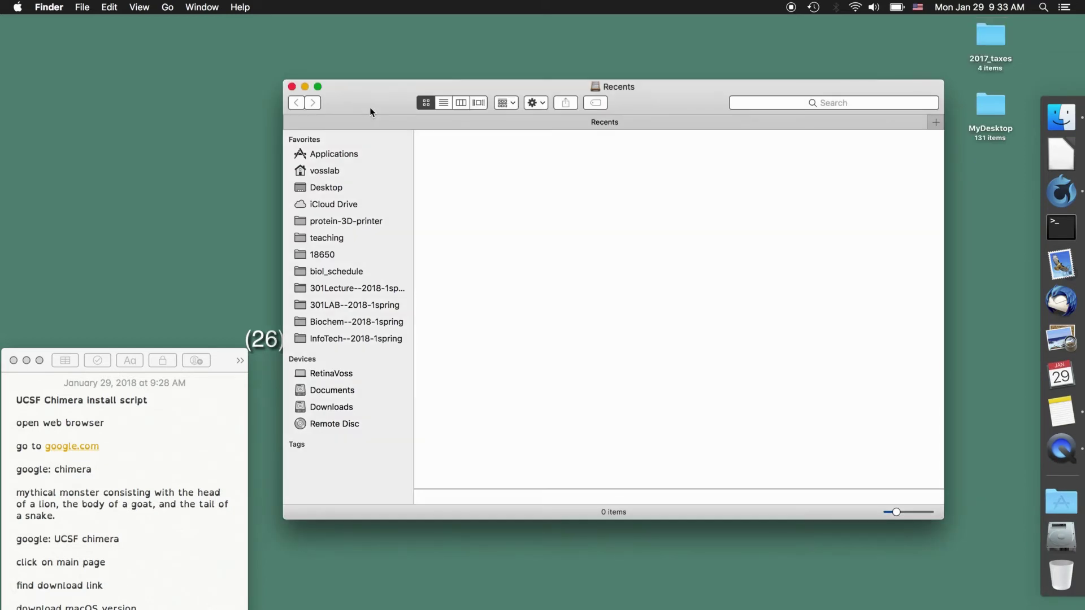
pyautogui.click(291, 87)
# - Move the Chimera disk image from Downloads to the Trash, then check and close the Trash
pyautogui.click(1066, 536)
pyautogui.moveTo(389, 183); pyautogui.dragTo(1050, 572)
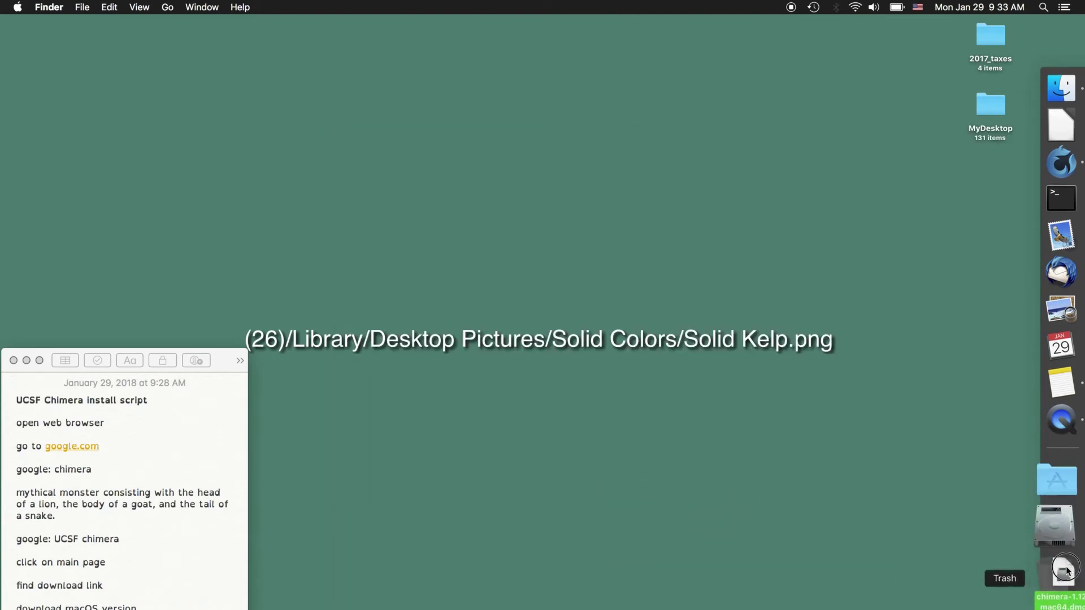
pyautogui.click(1050, 534)
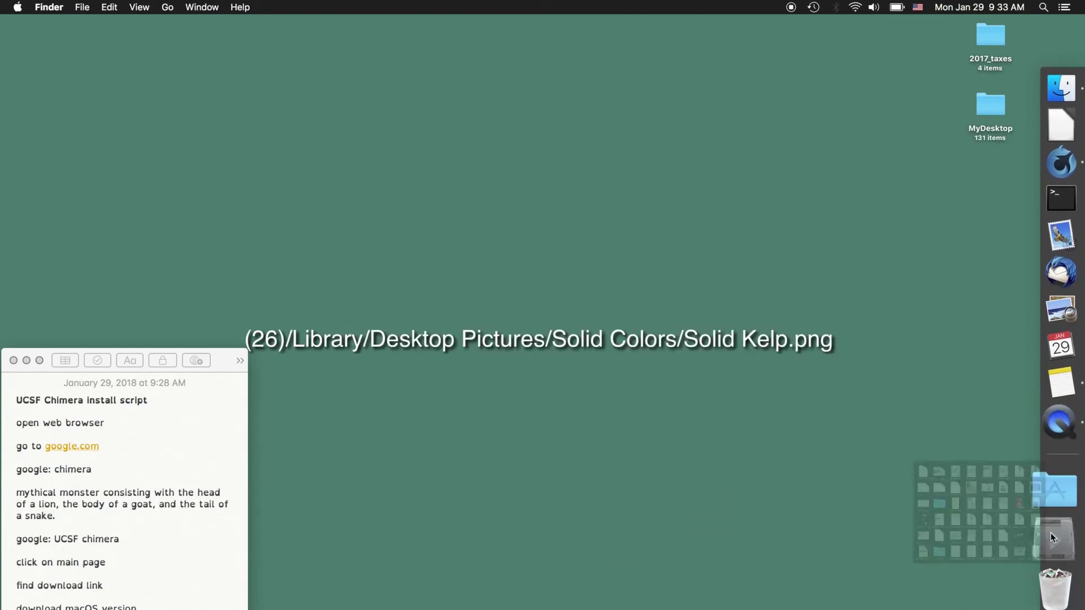
pyautogui.click(266, 222)
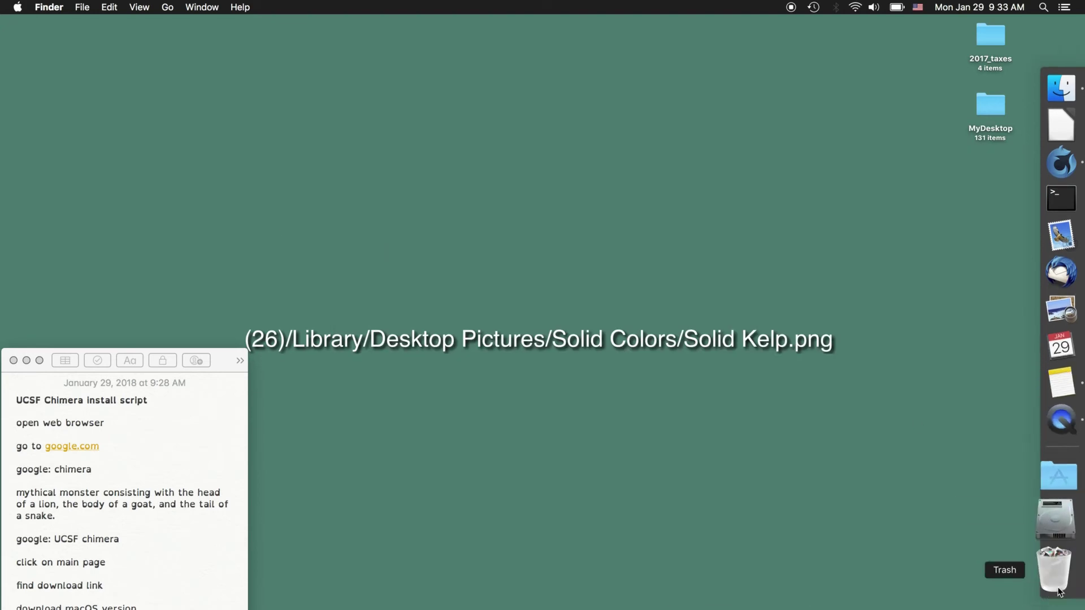
pyautogui.click(1058, 572)
pyautogui.press('super+w')
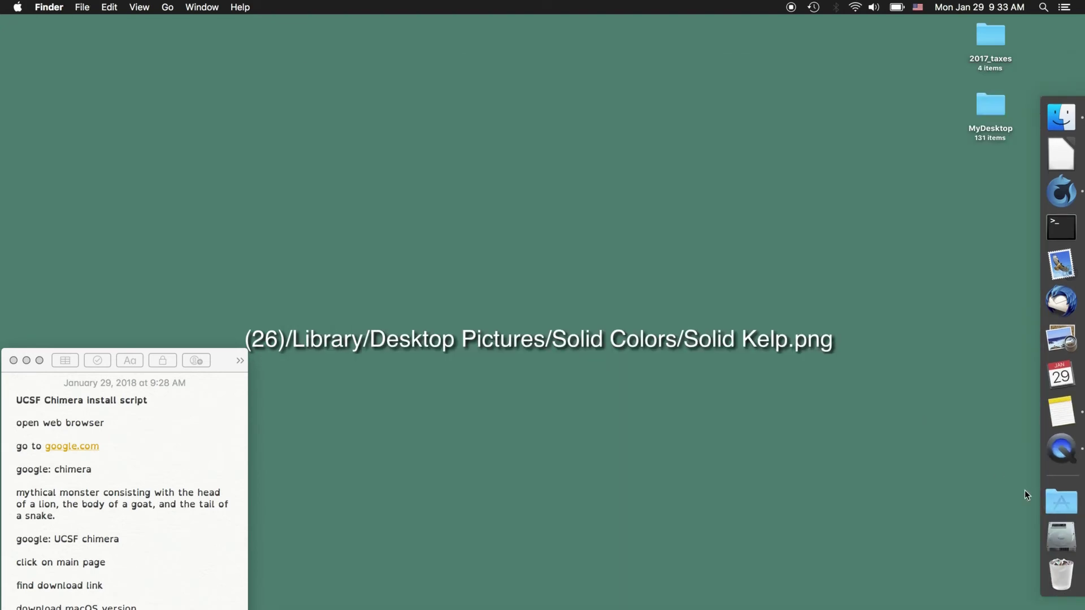
# - Launch Chimera from Applications and approve opening the downloaded app
pyautogui.click(1054, 502)
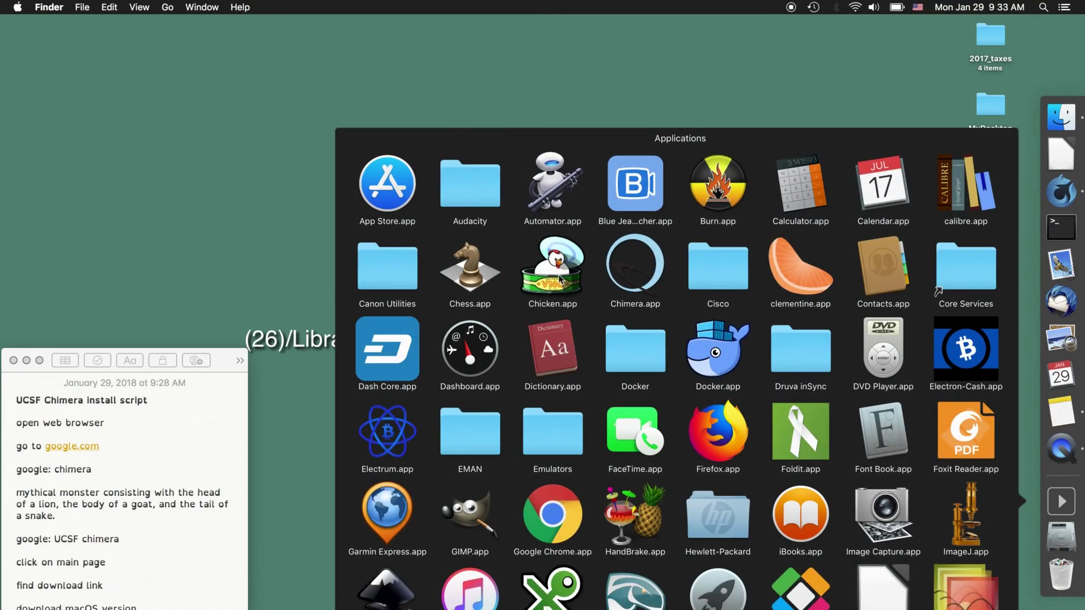
pyautogui.click(632, 282)
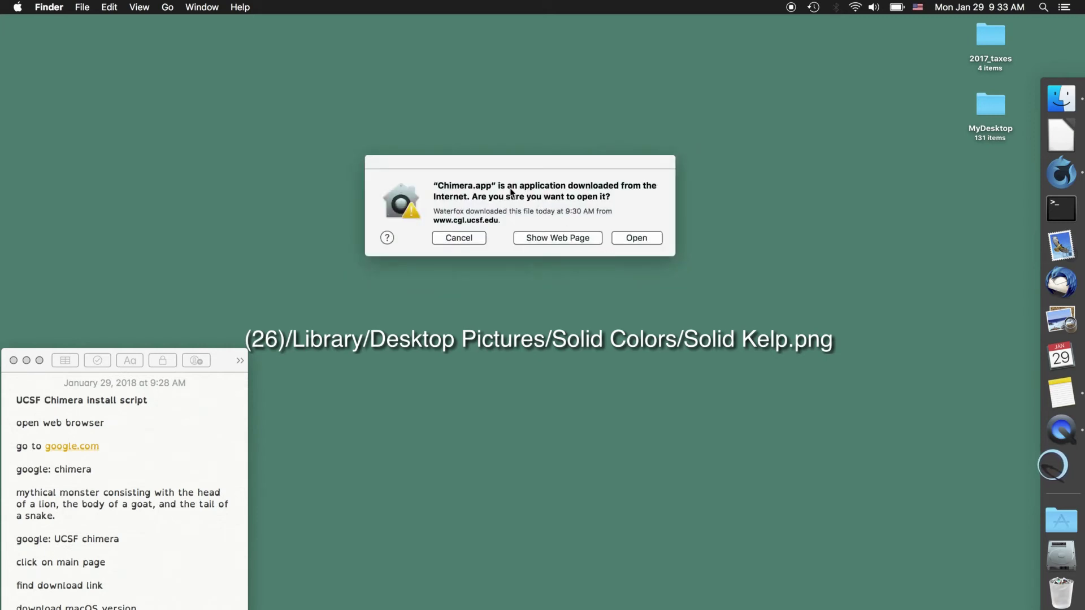
pyautogui.click(647, 238)
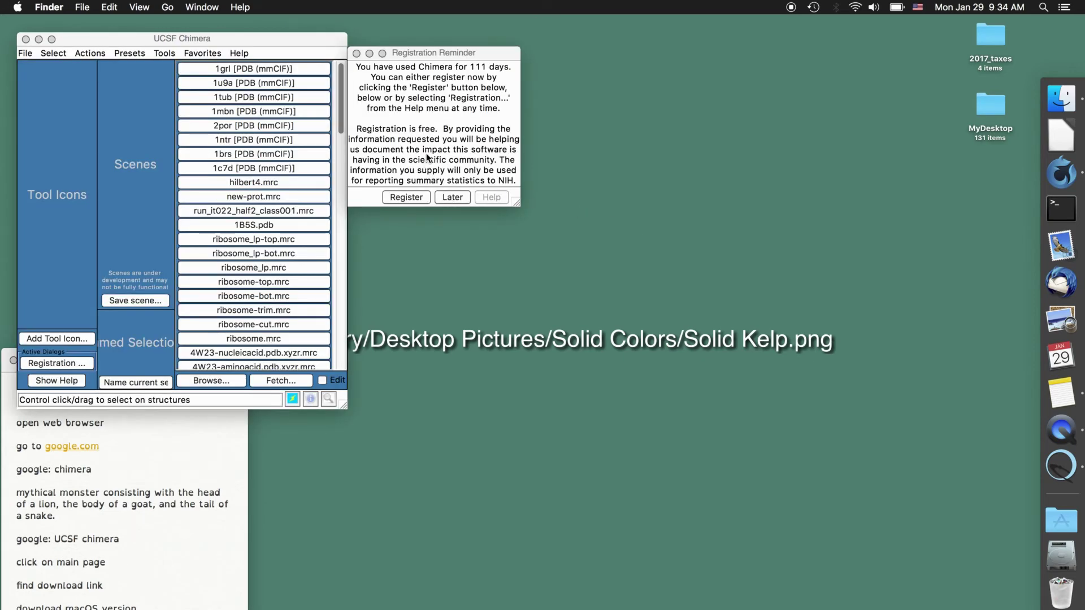
# - Postpone registration, quit Chimera, and show the Applications folder in a new Finder window
pyautogui.click(452, 197)
pyautogui.press('super+q')
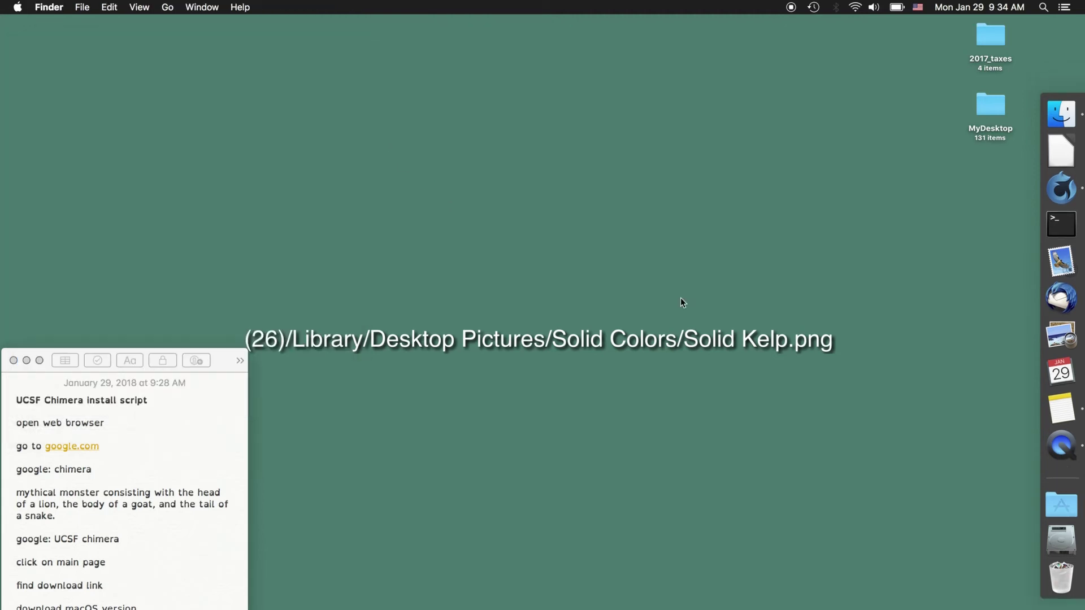
pyautogui.click(1054, 115)
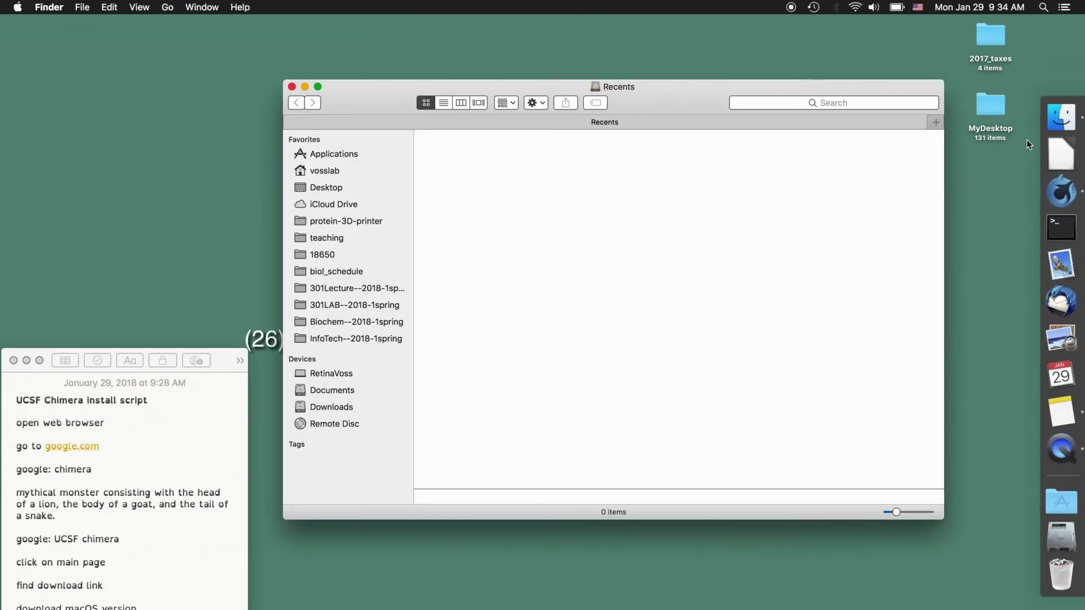
pyautogui.click(353, 153)
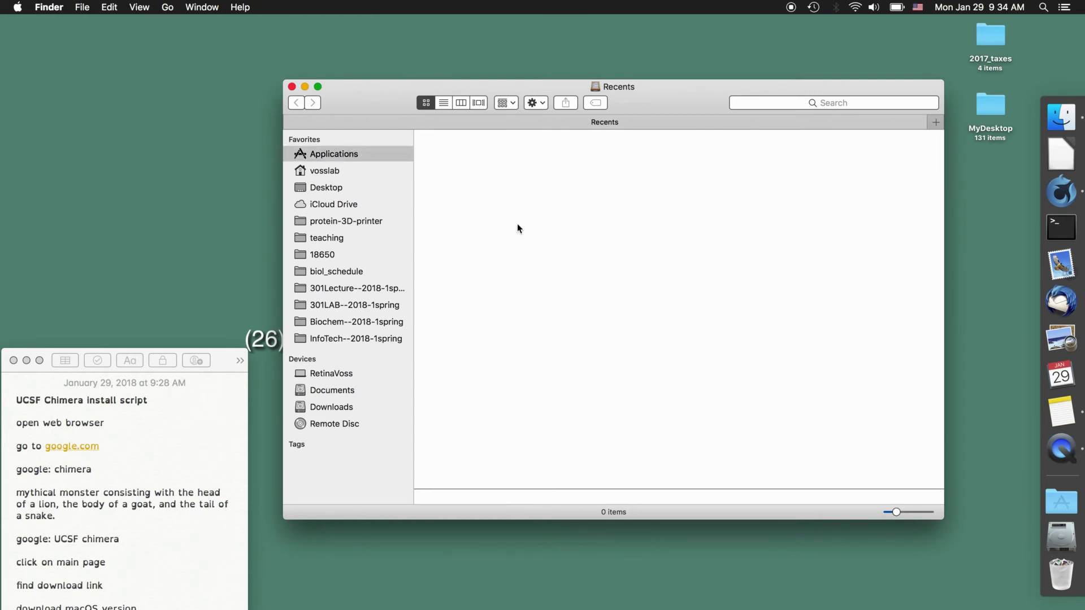
# - Relaunch Chimera.app using its right-click Open command
pyautogui.click(467, 225)
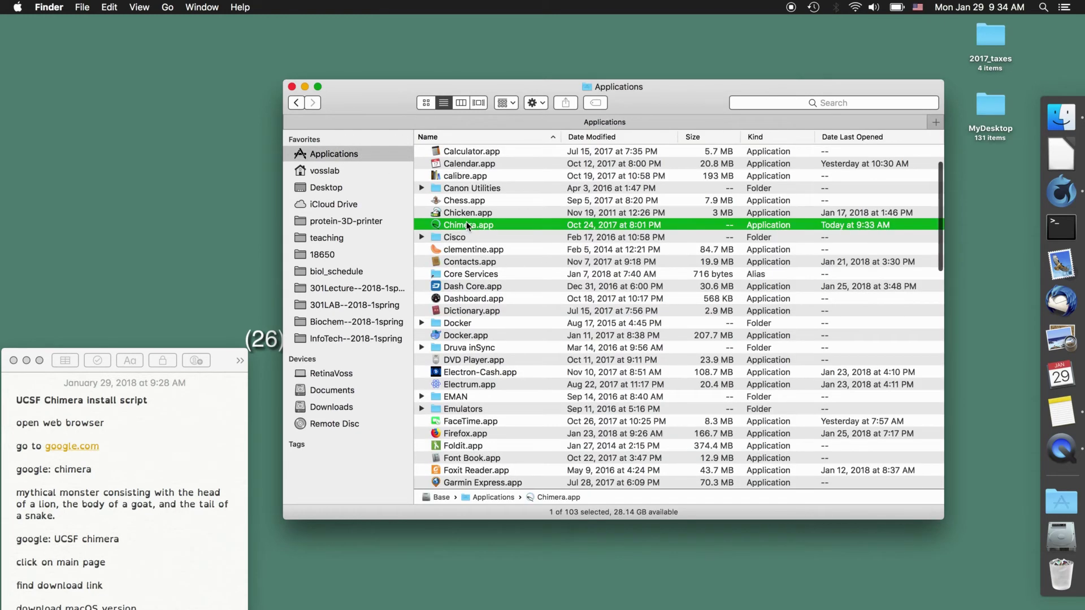
pyautogui.rightClick(436, 225)
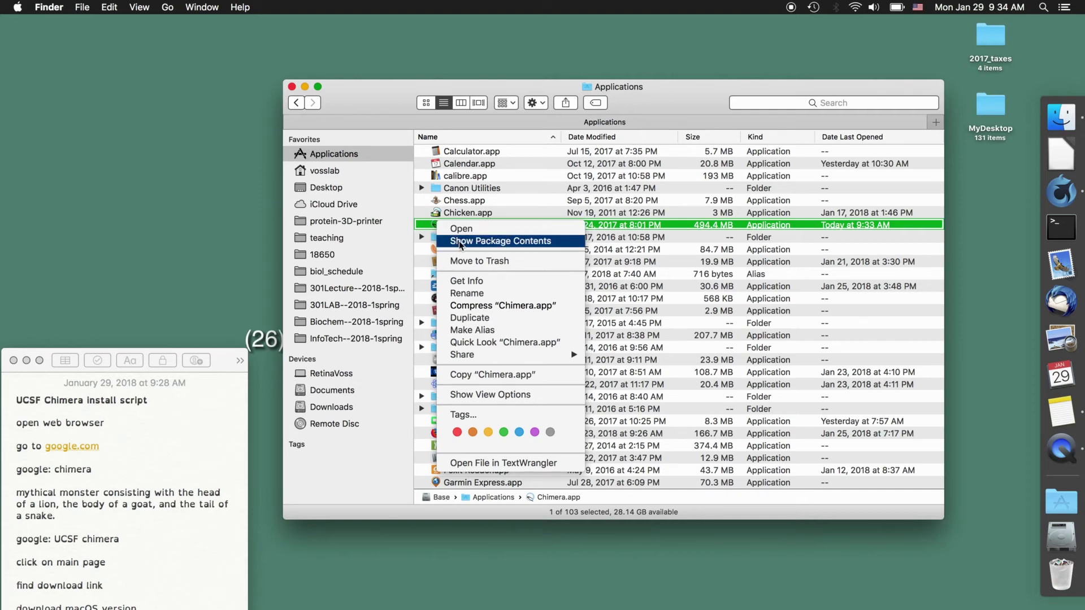
pyautogui.click(459, 228)
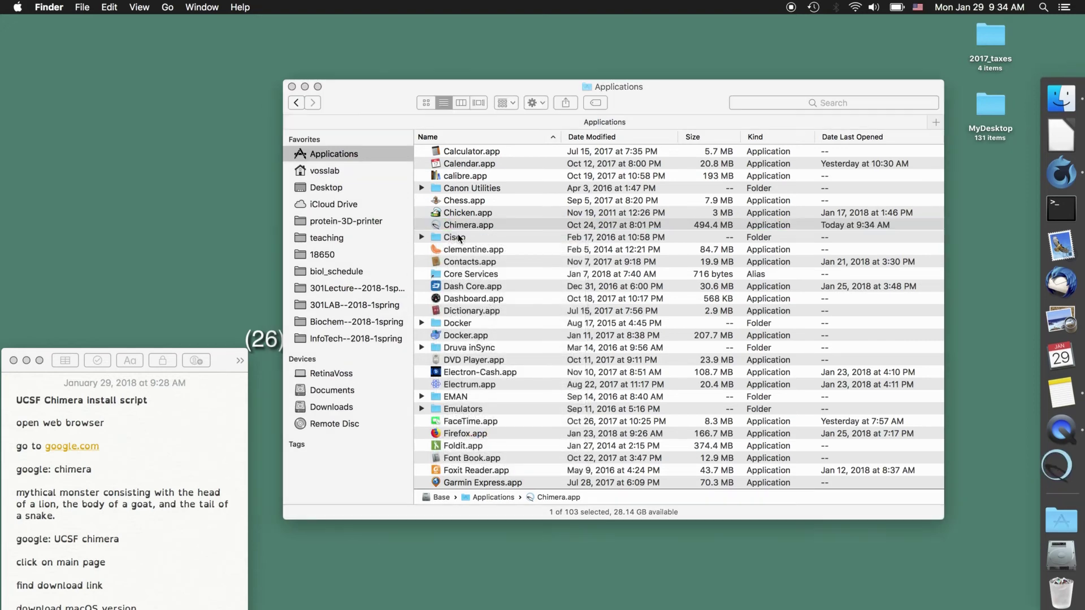
pyautogui.click(310, 84)
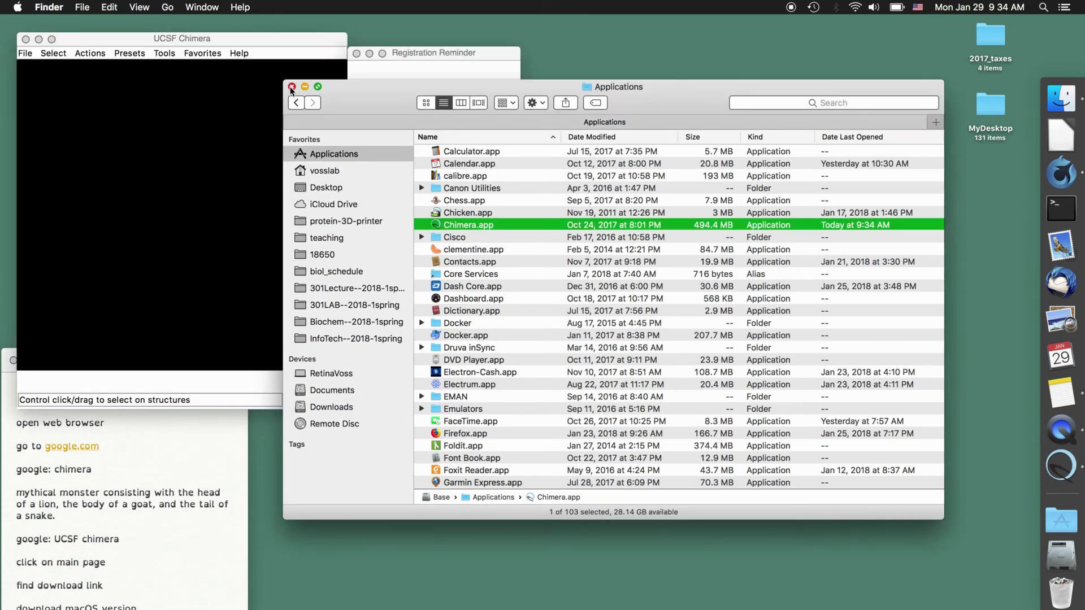
# - Minimize Finder, close the registration form unregistered, and enlarge and reposition the Chimera window
pyautogui.click(305, 87)
pyautogui.click(406, 197)
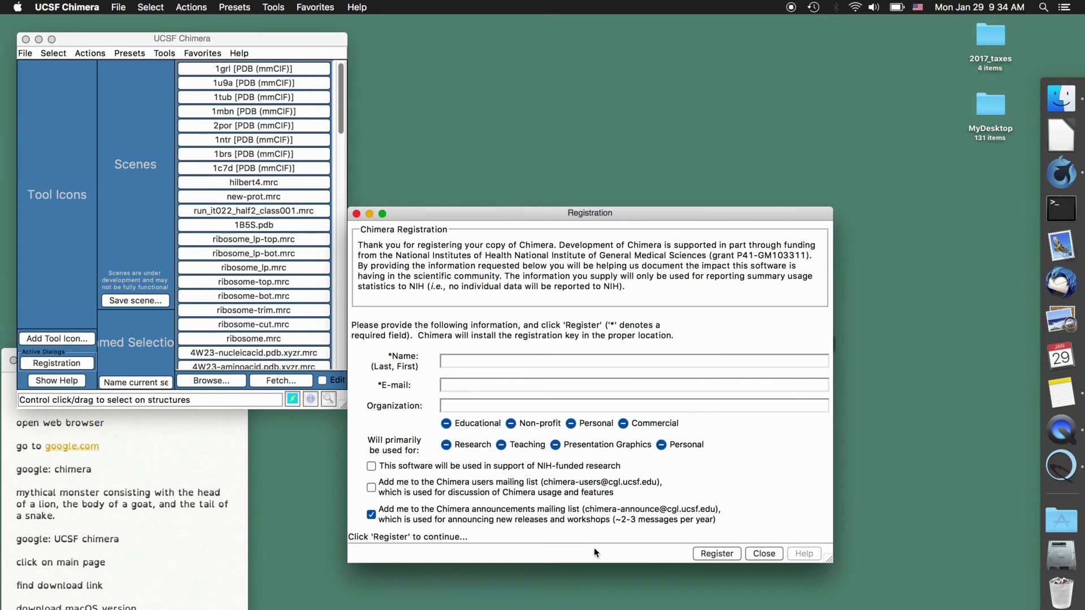
pyautogui.click(770, 556)
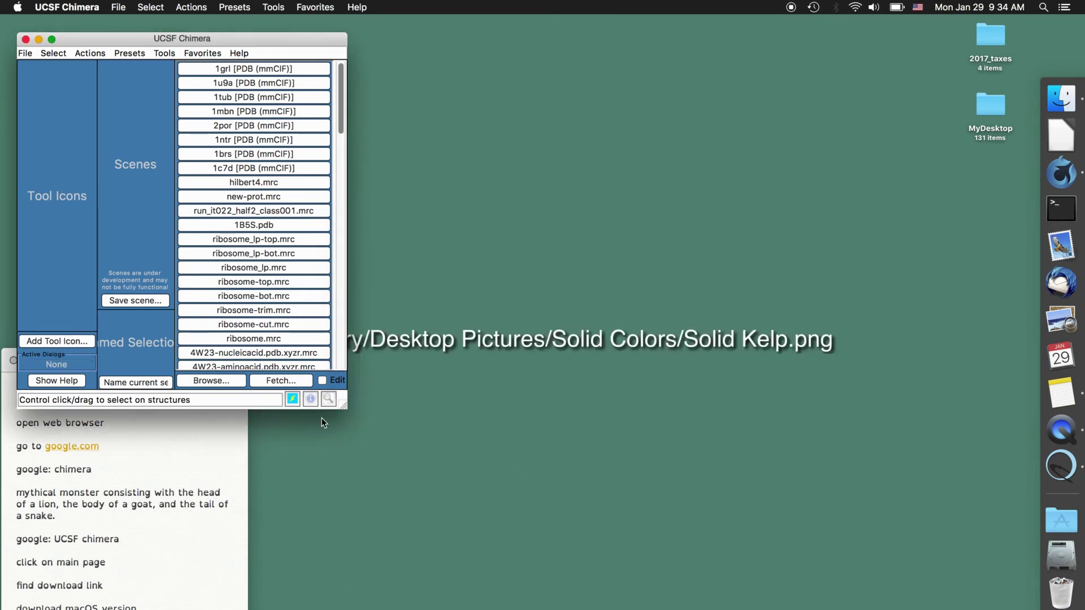
pyautogui.moveTo(345, 407); pyautogui.dragTo(591, 543)
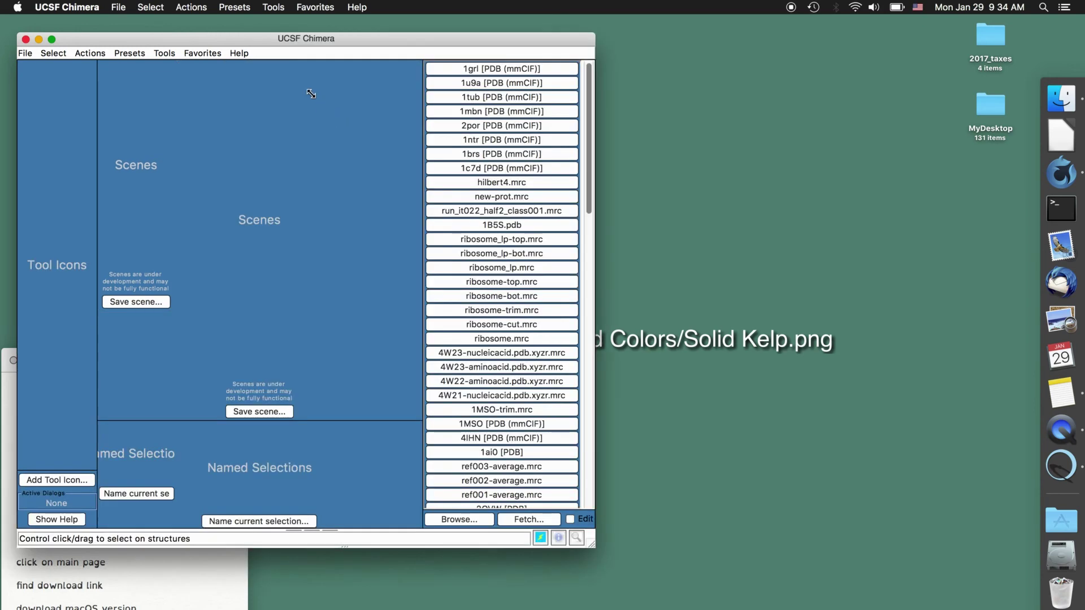
pyautogui.moveTo(295, 36); pyautogui.dragTo(539, 34)
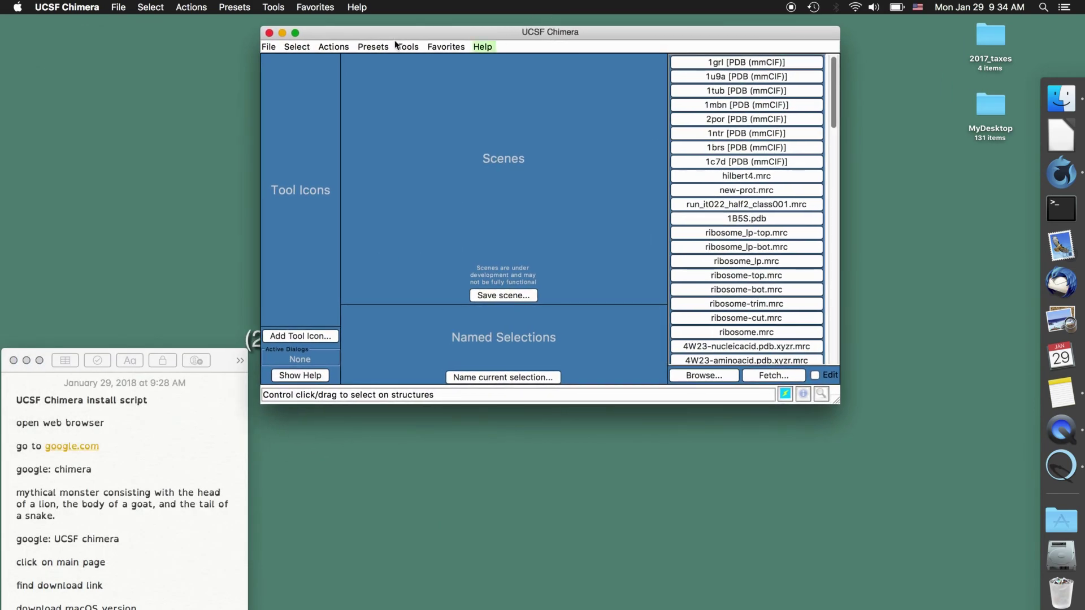
# - Fetch PDB entry 2lyz by ID and enlarge the window to view the ribbon
pyautogui.click(119, 6)
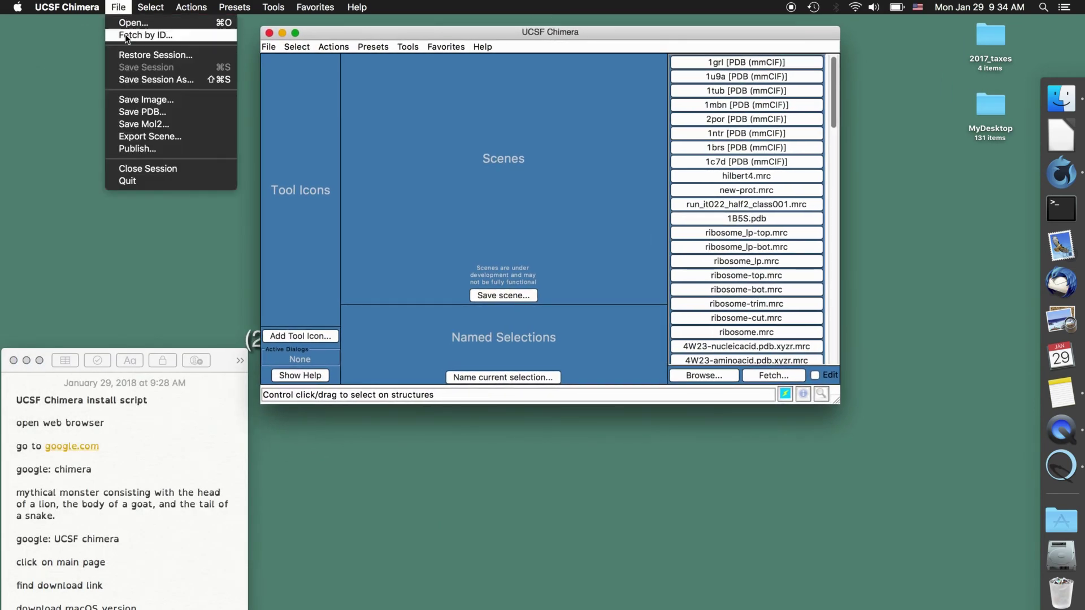
pyautogui.click(125, 35)
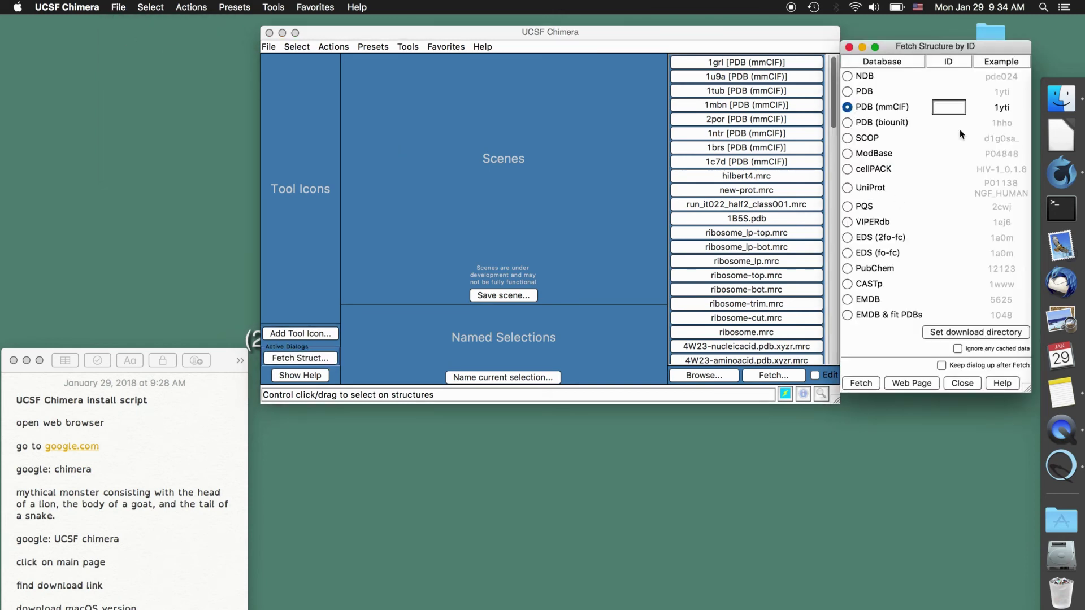
pyautogui.write('2lyz')
pyautogui.click(869, 386)
pyautogui.moveTo(837, 401); pyautogui.dragTo(883, 496)
# - Try the depth-cued presets Publication 3 (rounded ribbon) and Publication 4 (licorice) on 2lyz
pyautogui.click(236, 6)
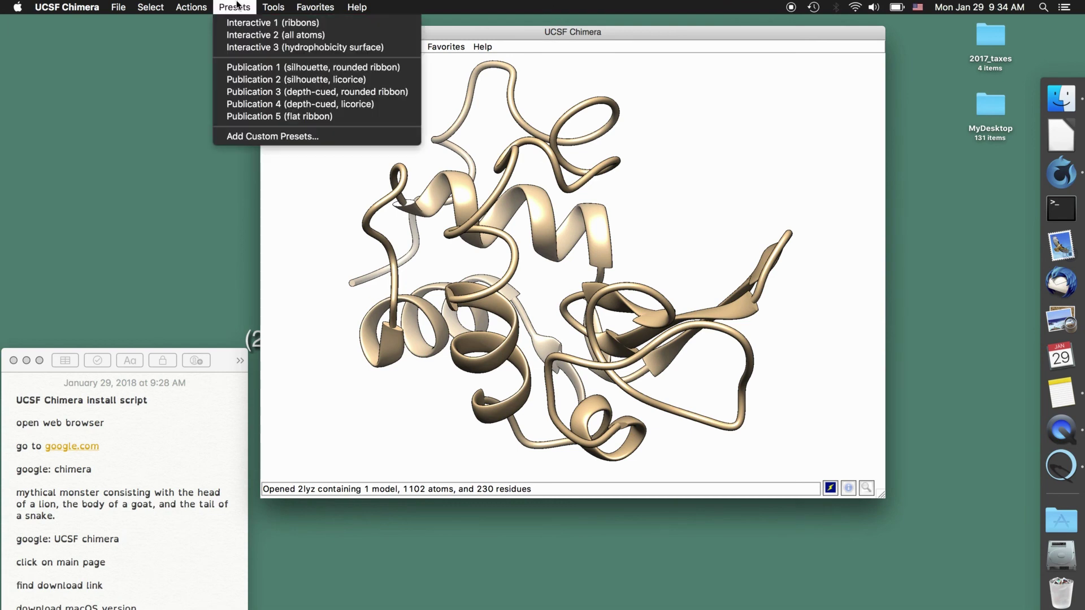
pyautogui.click(269, 93)
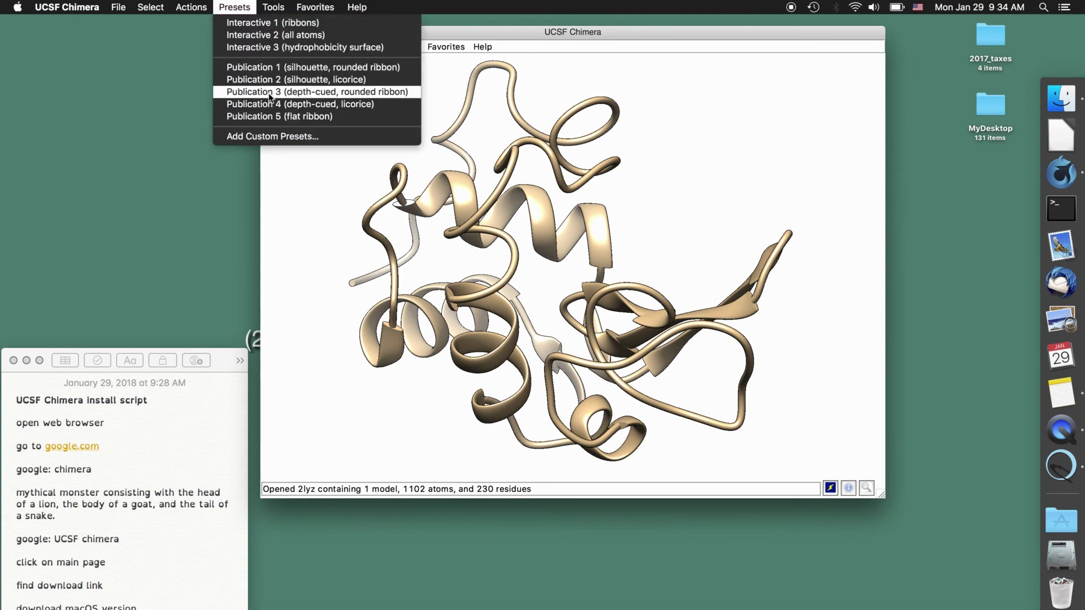
pyautogui.click(233, 6)
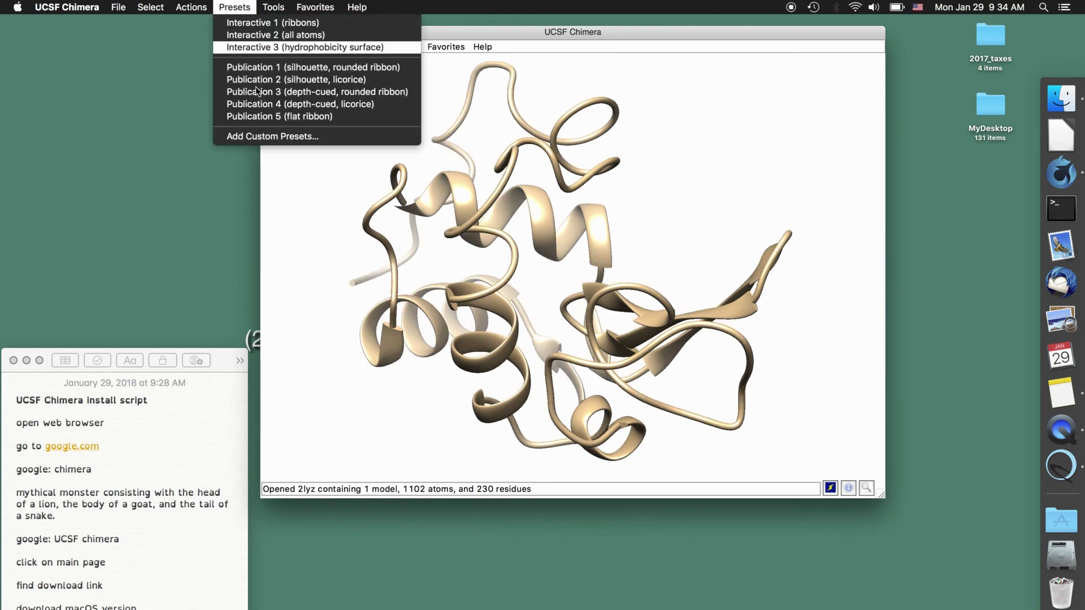
pyautogui.click(271, 105)
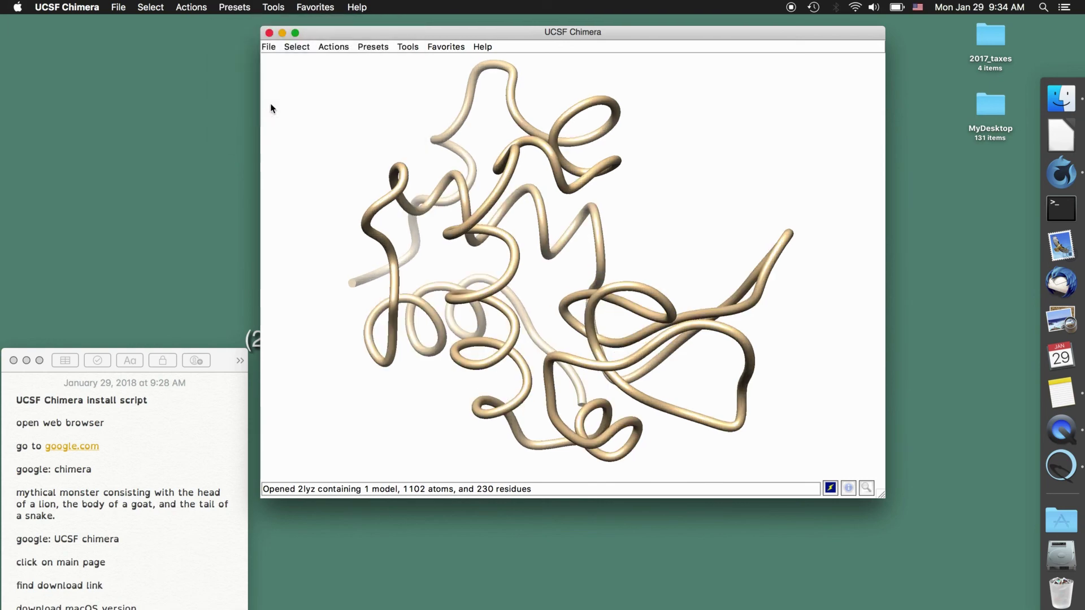
# - Try silhouette presets Publication 1 and 2, then settle on Publication 5 flat ribbons
pyautogui.click(234, 7)
pyautogui.click(256, 64)
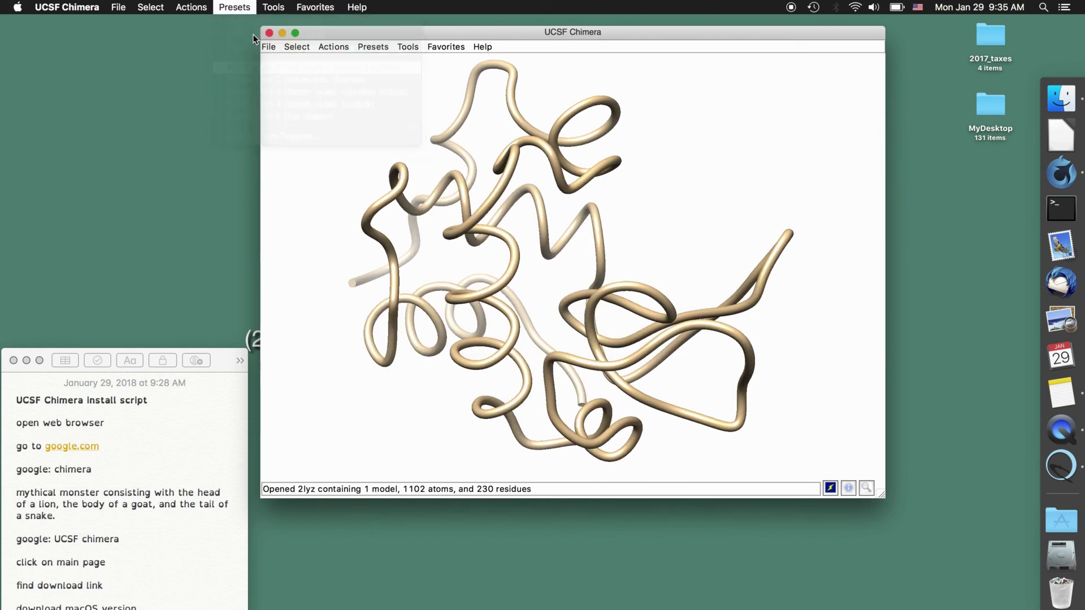
pyautogui.click(234, 7)
pyautogui.click(258, 79)
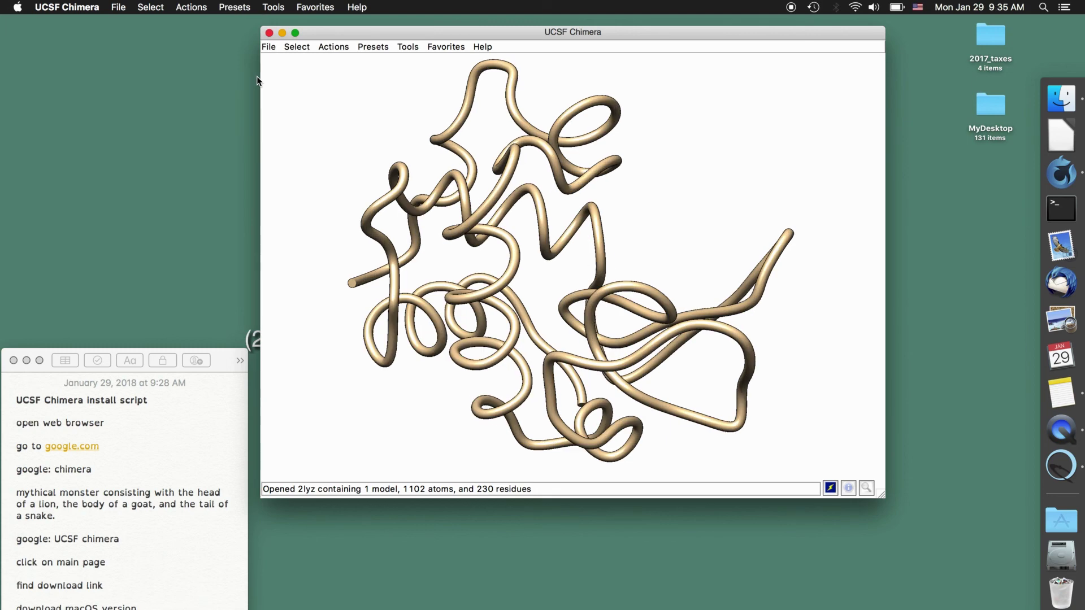
pyautogui.click(235, 7)
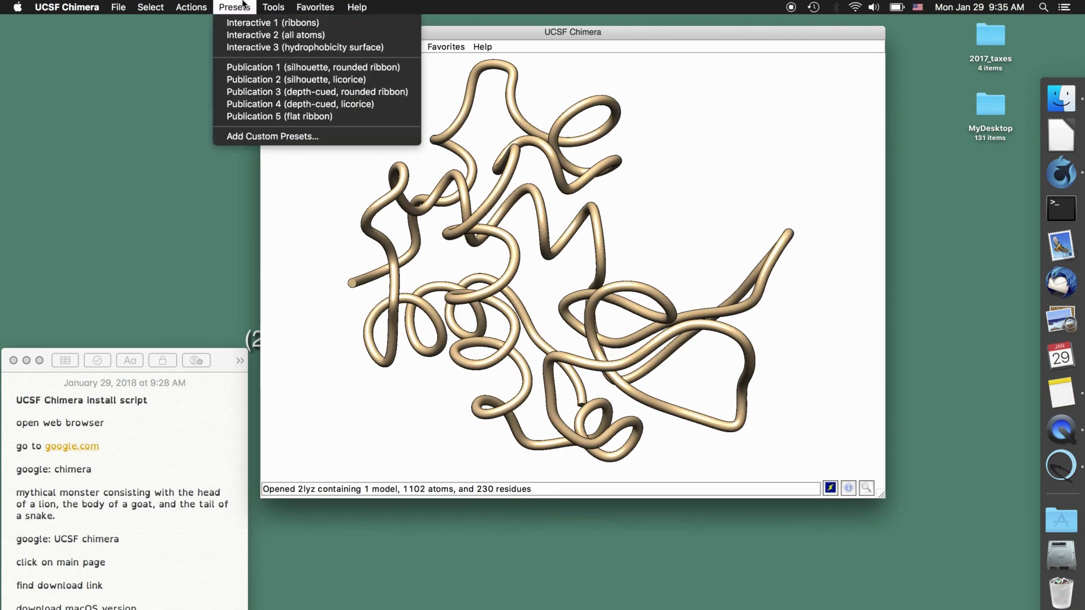
pyautogui.click(260, 115)
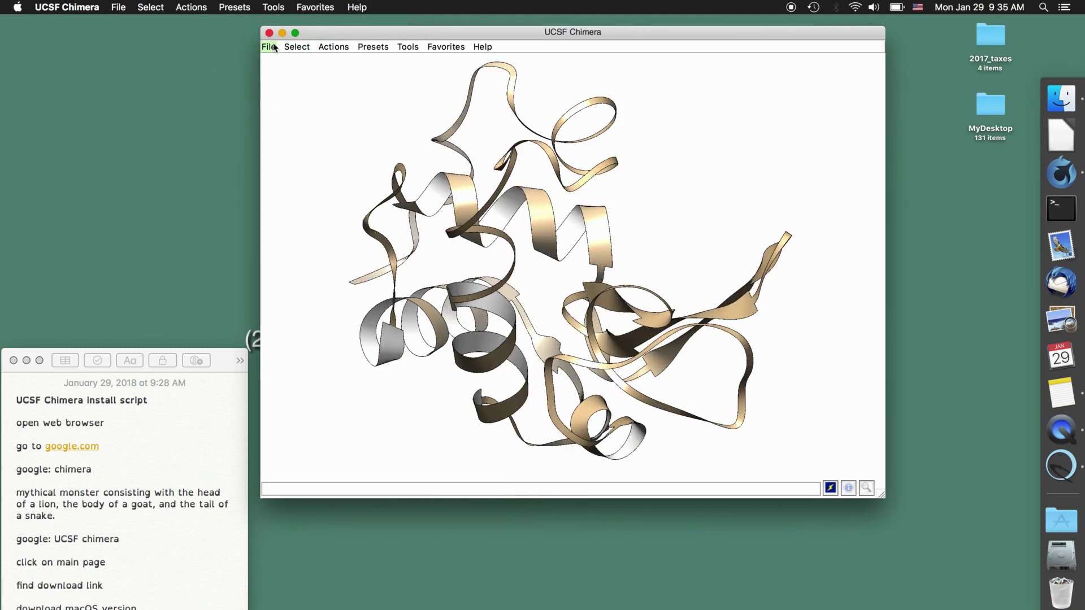